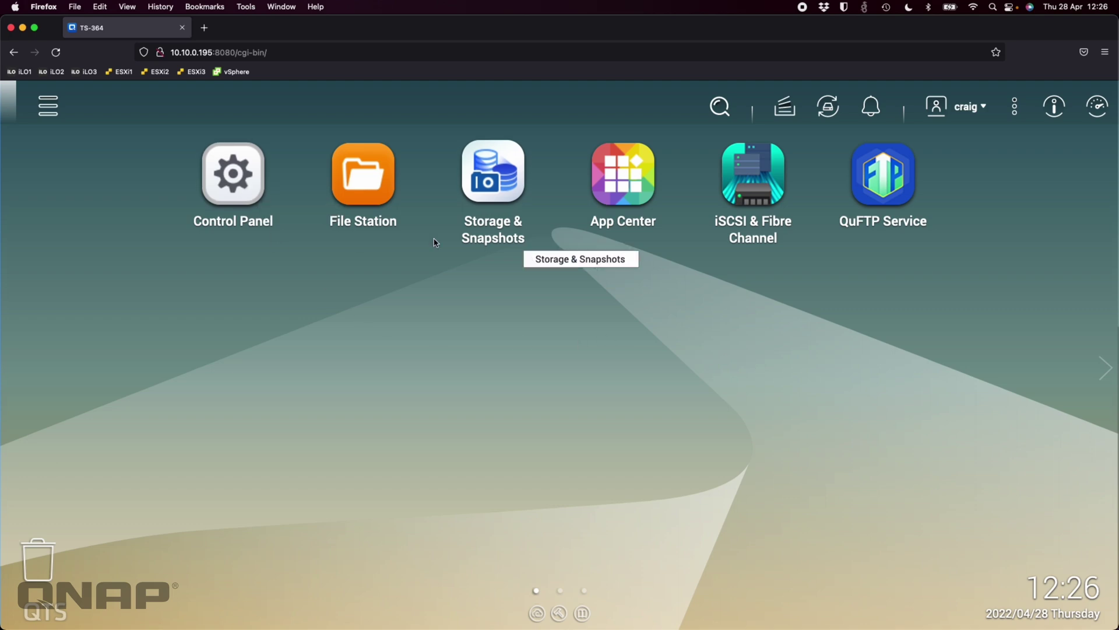
Step: Open the Control Panel, look through it briefly, and close it
click(233, 175)
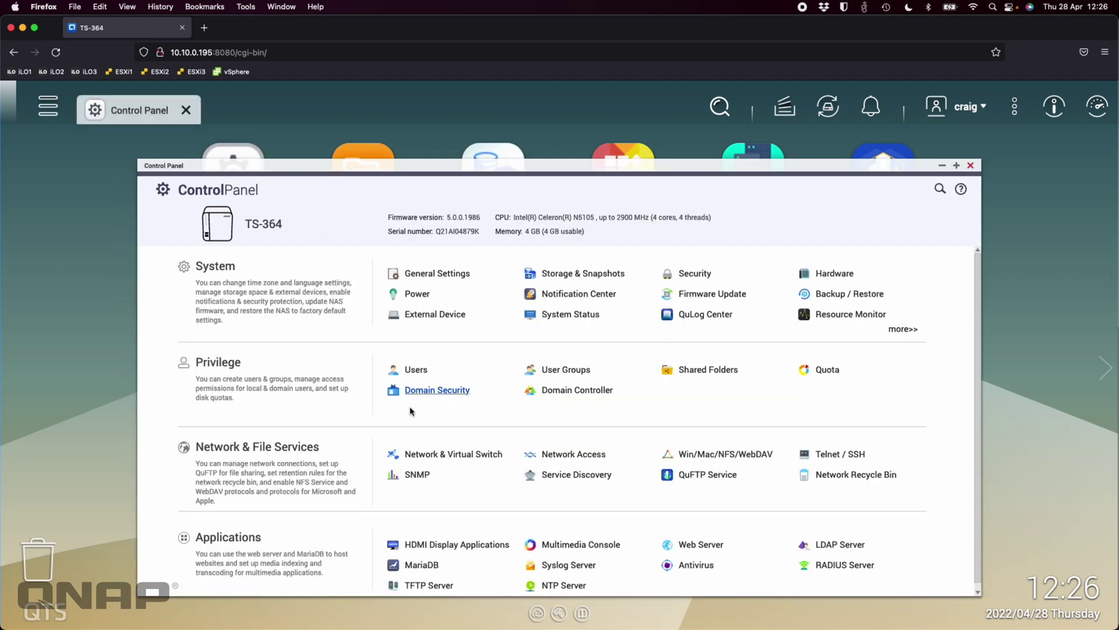
scroll(574, 432, down, 1)
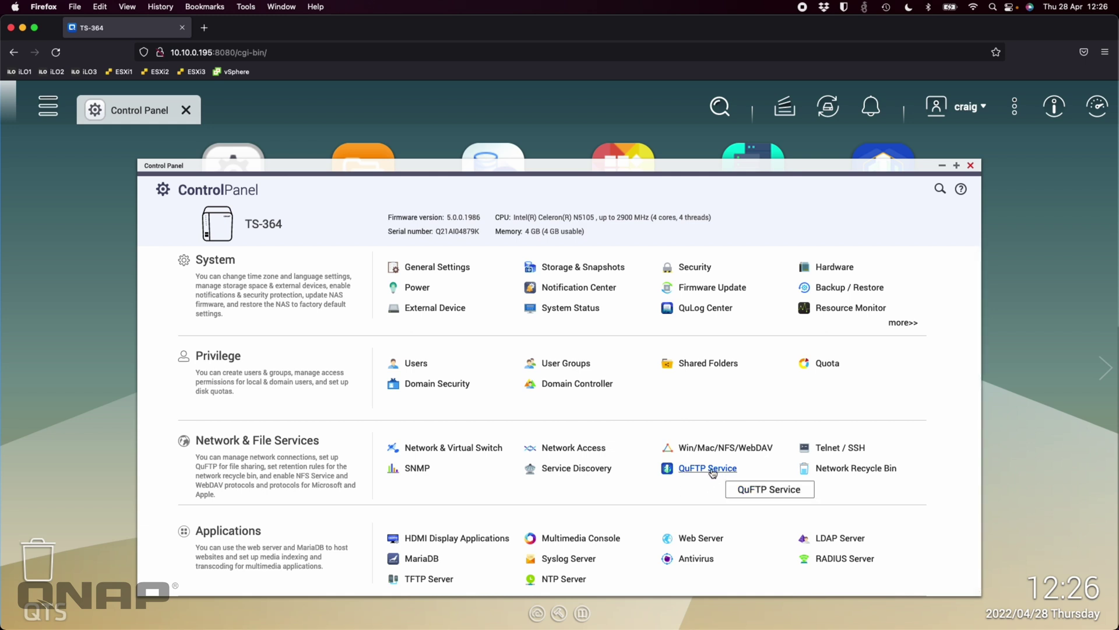
click(972, 166)
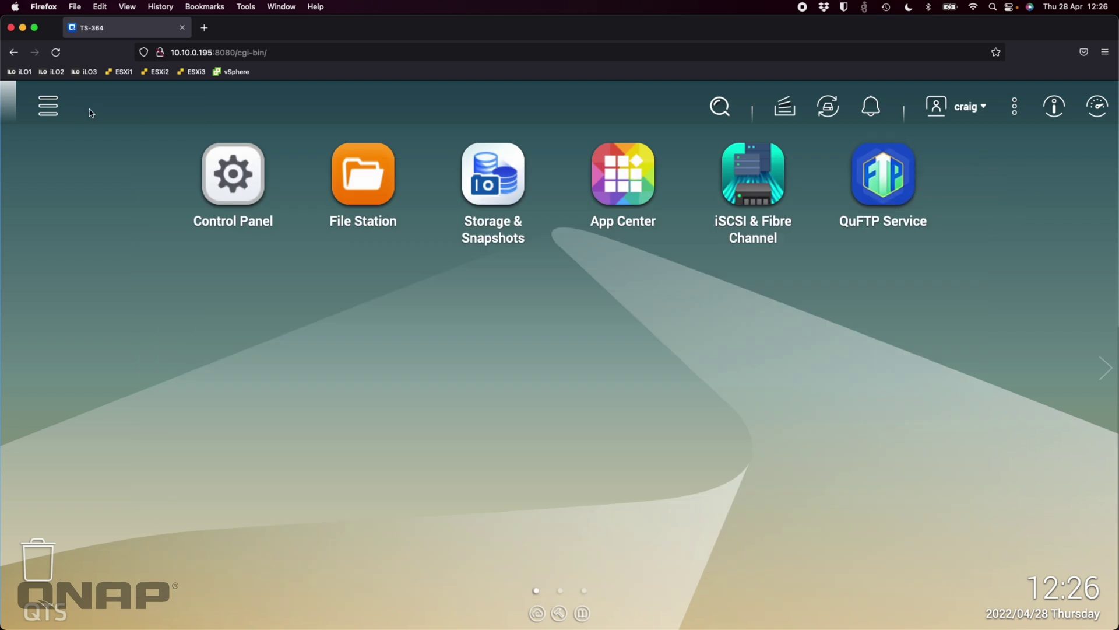
Step: Launch QuFTP Service from the main menu and maximize its window
click(48, 106)
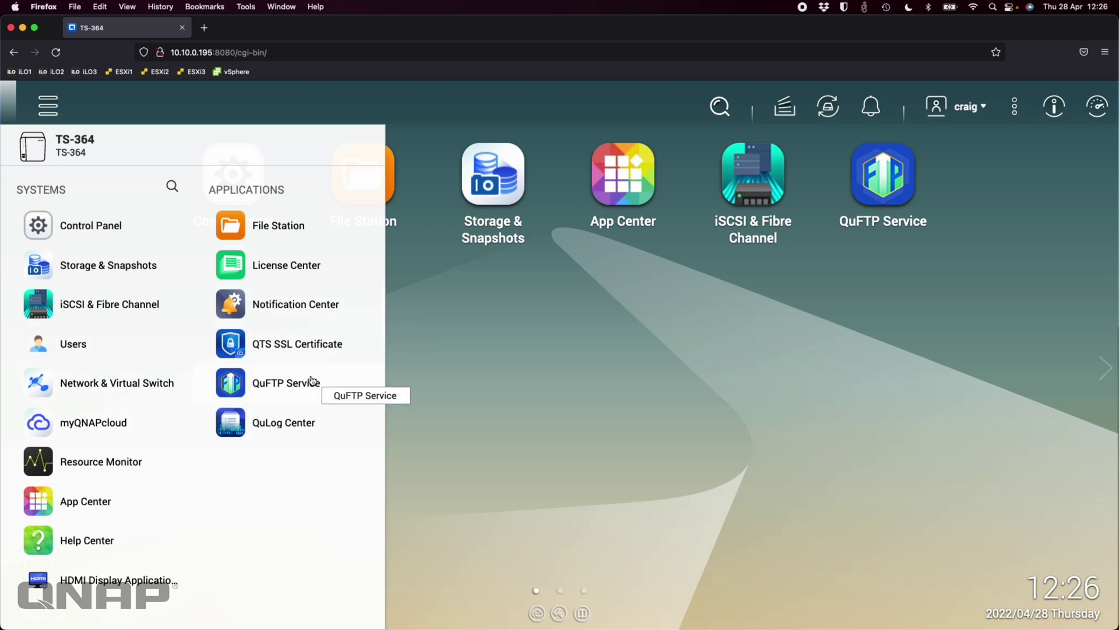
click(583, 374)
click(891, 167)
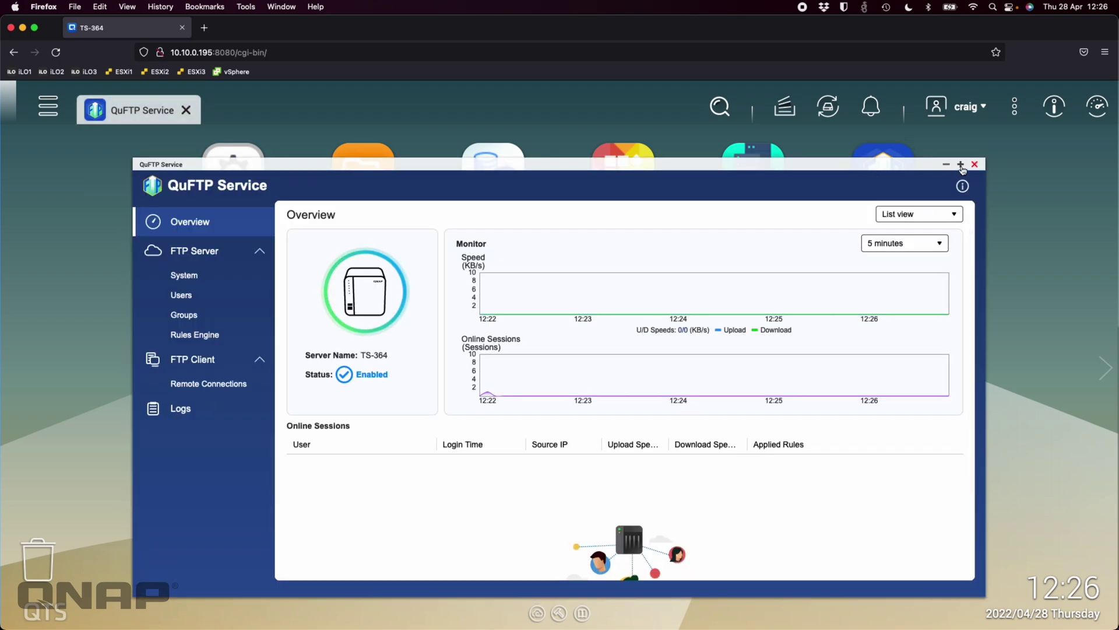
click(961, 165)
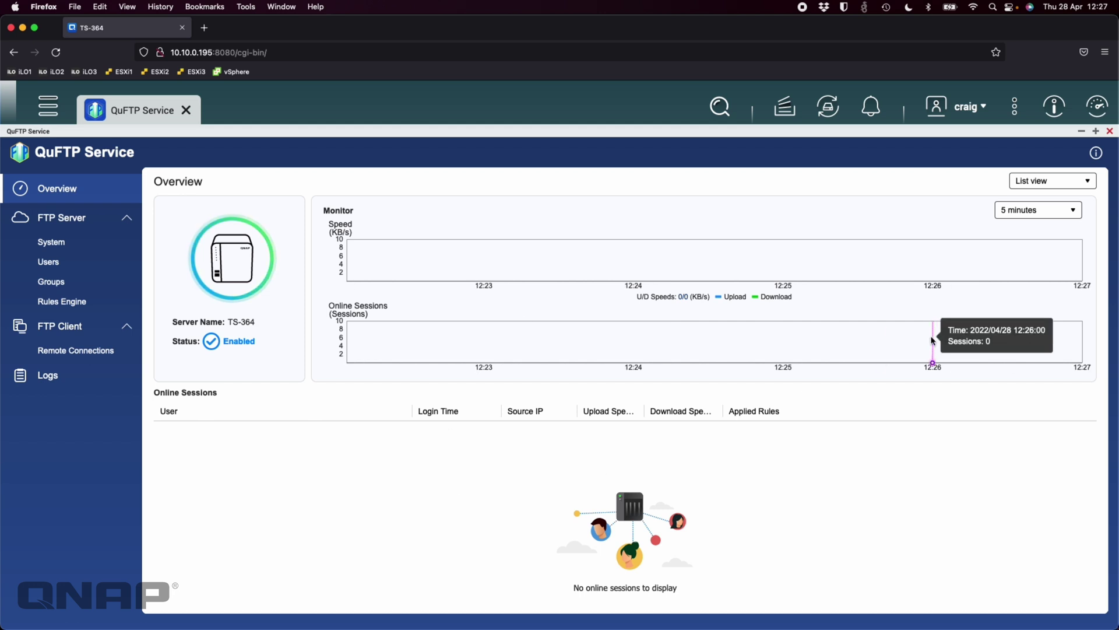
Step: Try the Overview's Map layout, return to List view, and open the FTP Server System settings
click(1070, 182)
click(1051, 233)
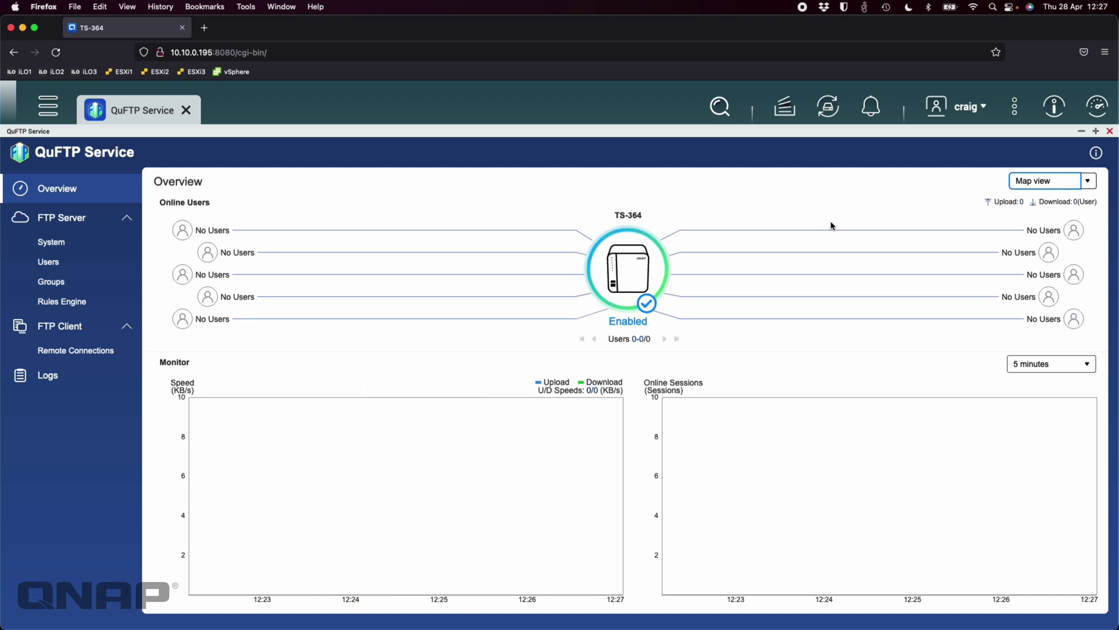
click(847, 200)
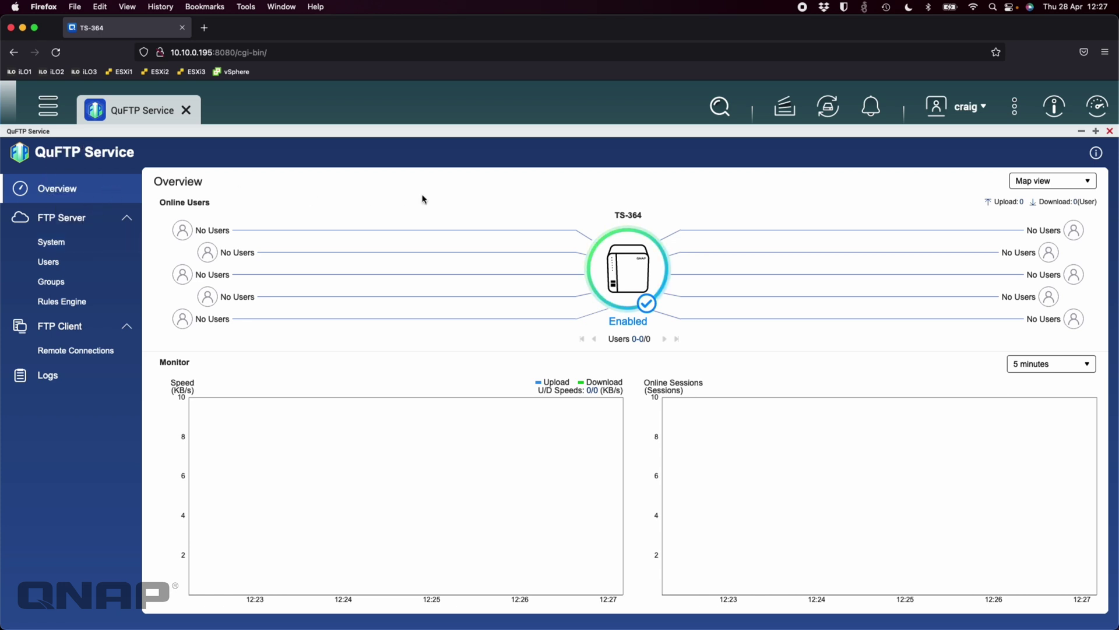
click(1033, 184)
click(1031, 208)
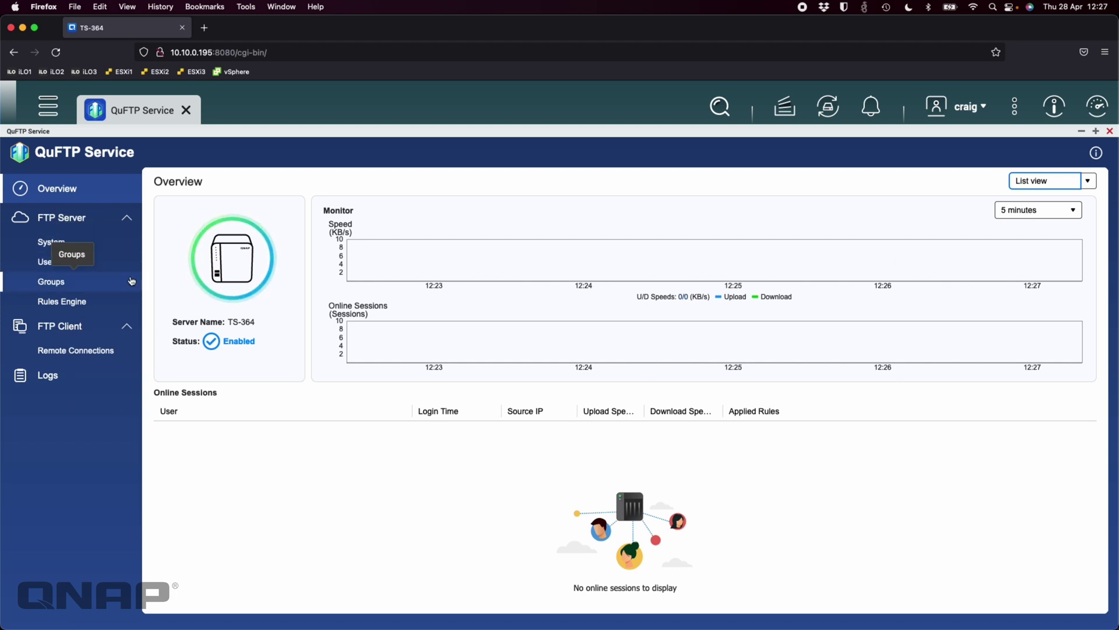
click(56, 241)
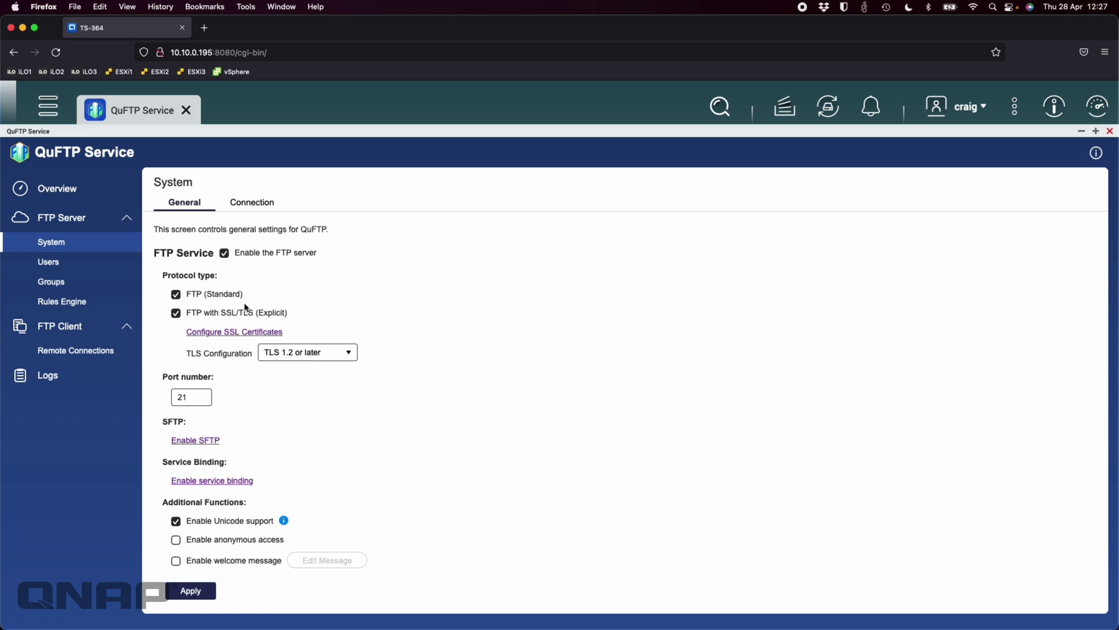
Step: Scroll through the FTP server's General system settings
scroll(240, 435, down, 2)
scroll(239, 432, up, 2)
scroll(229, 395, down, 3)
scroll(229, 394, down, 1)
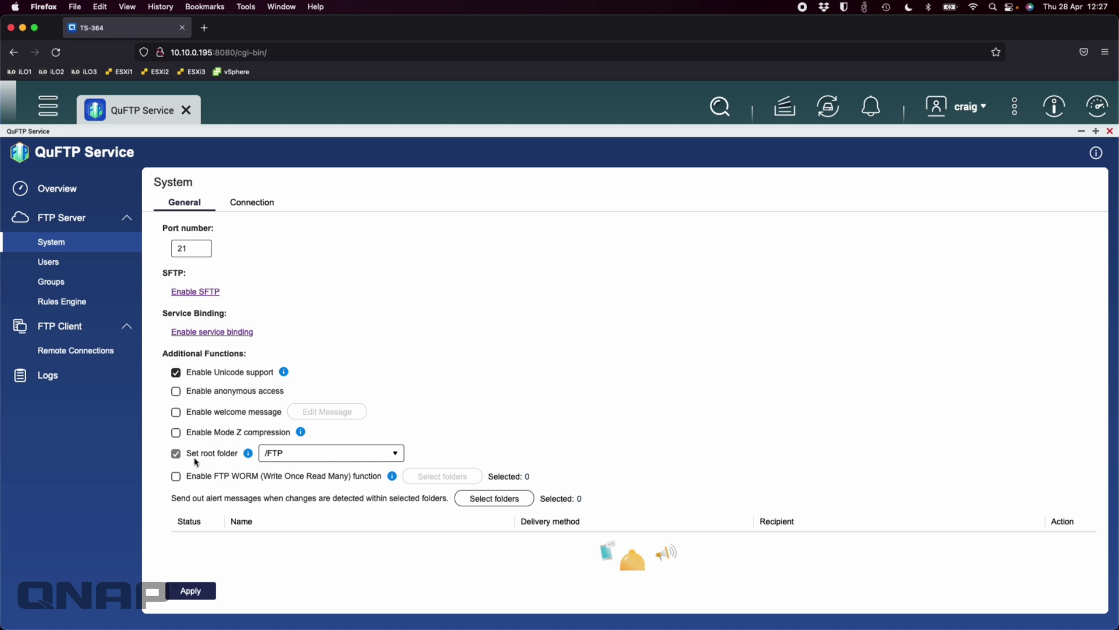
click(47, 106)
Step: Check the FTP share's ISO files in File Station, then view the root folder choices and keep /FTP
click(299, 232)
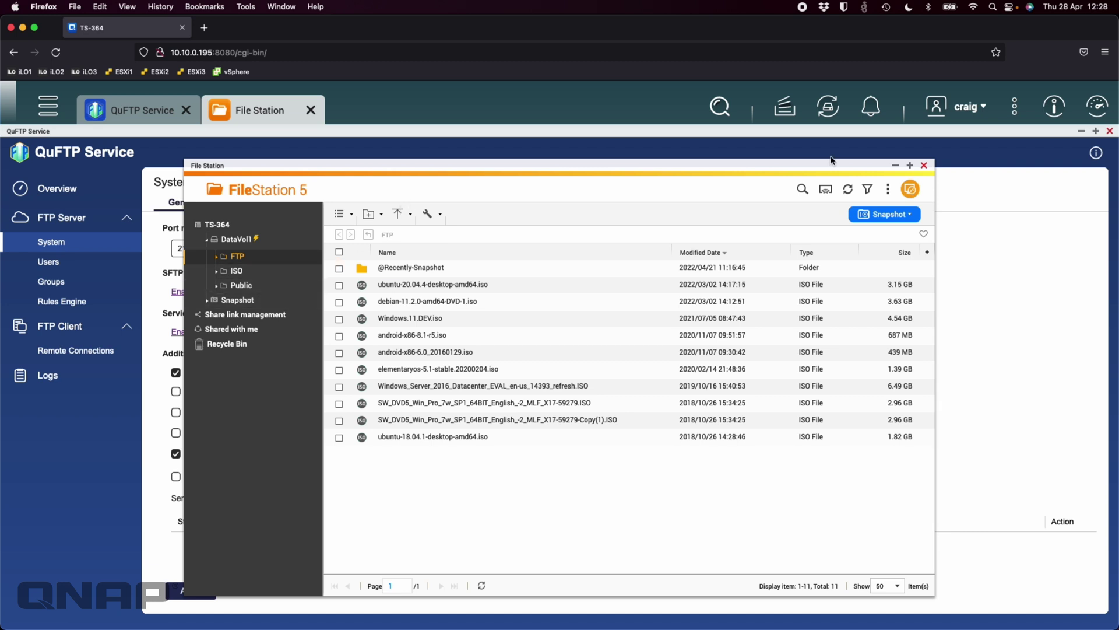
click(924, 165)
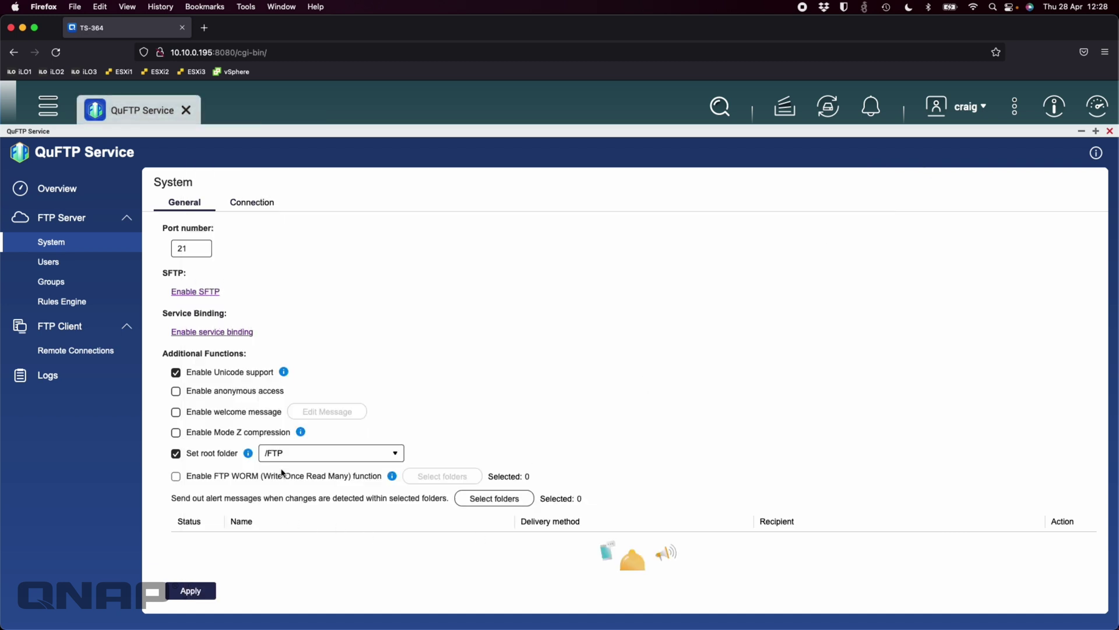
click(381, 459)
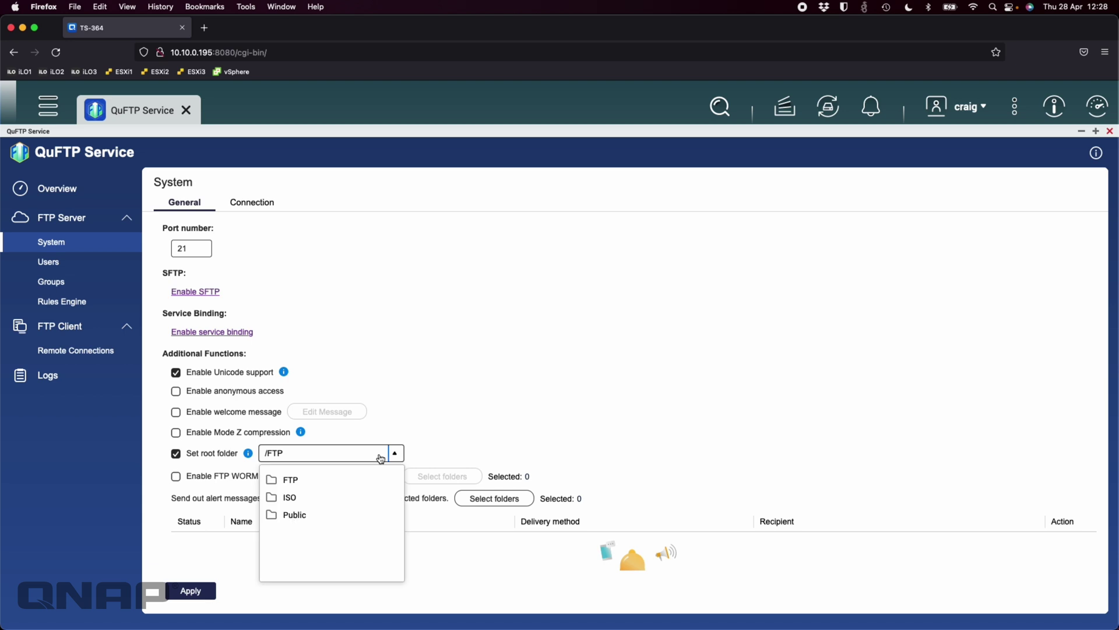
click(523, 331)
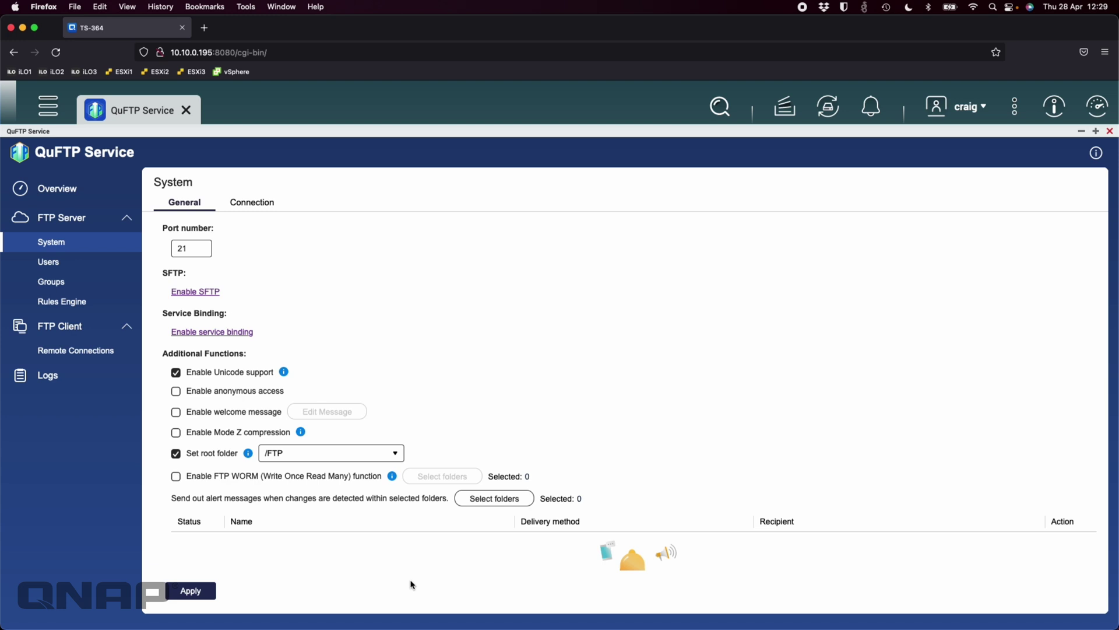
Step: Scroll down to the notification options, then back to the top of the General settings
scroll(358, 517, down, 2)
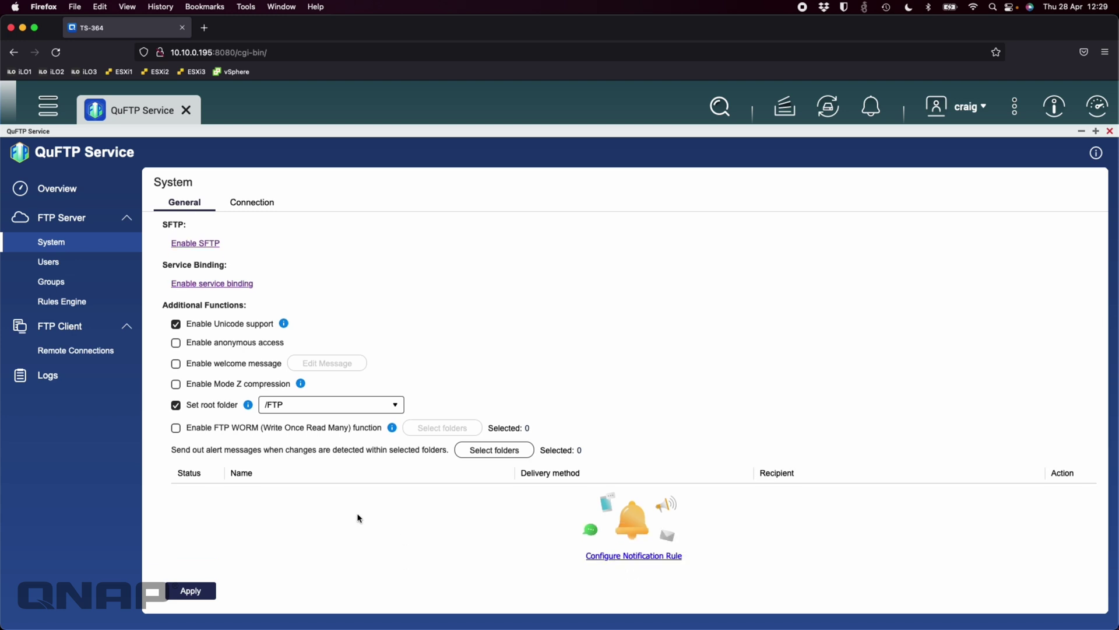
scroll(358, 518, down, 1)
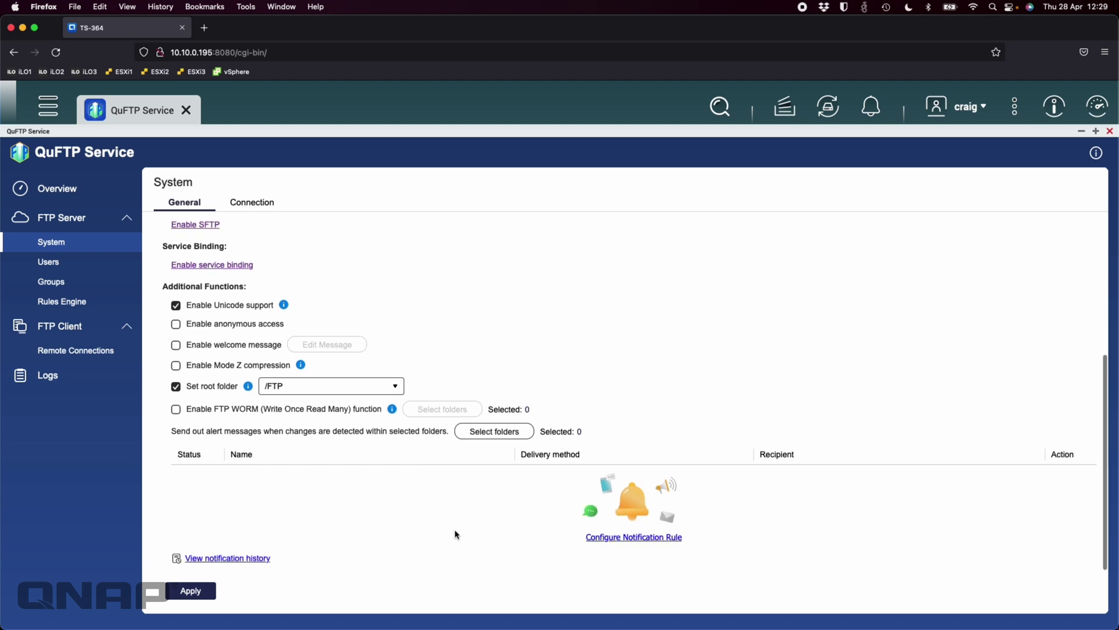
scroll(452, 525, up, 8)
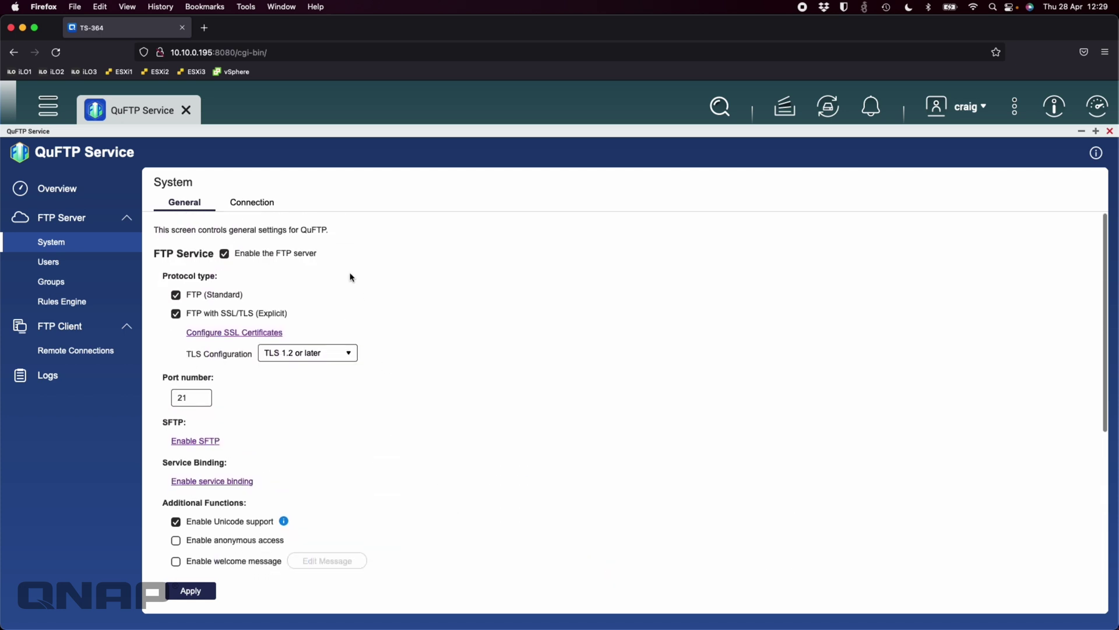
Step: Show the Connection tab: 30 total connections, 10 per account, passive ports 55536–56559
click(258, 204)
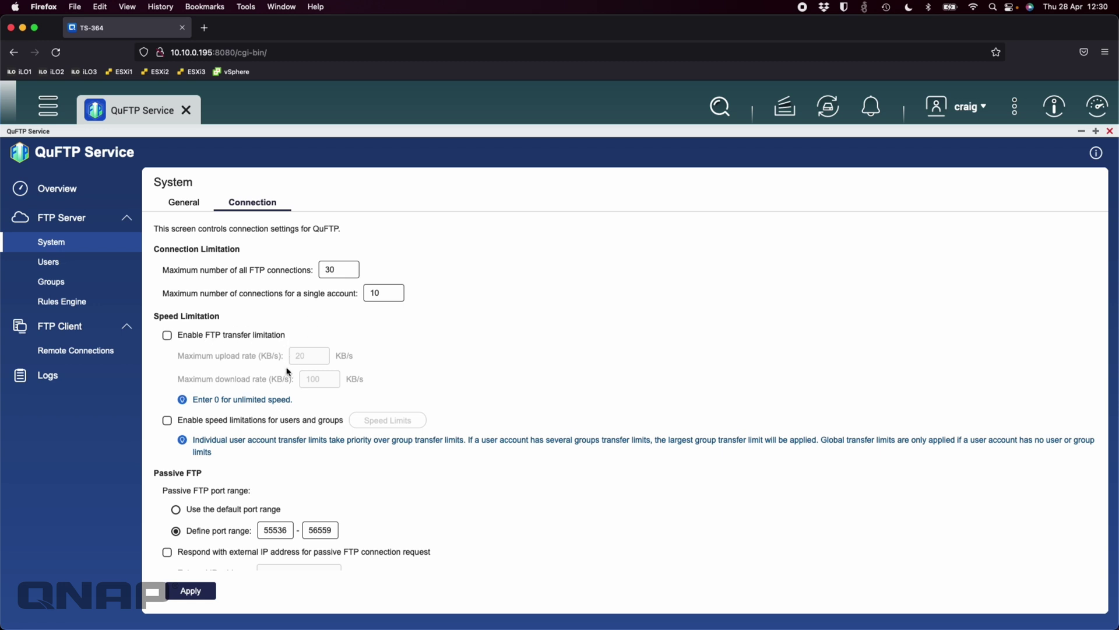
scroll(290, 396, down, 1)
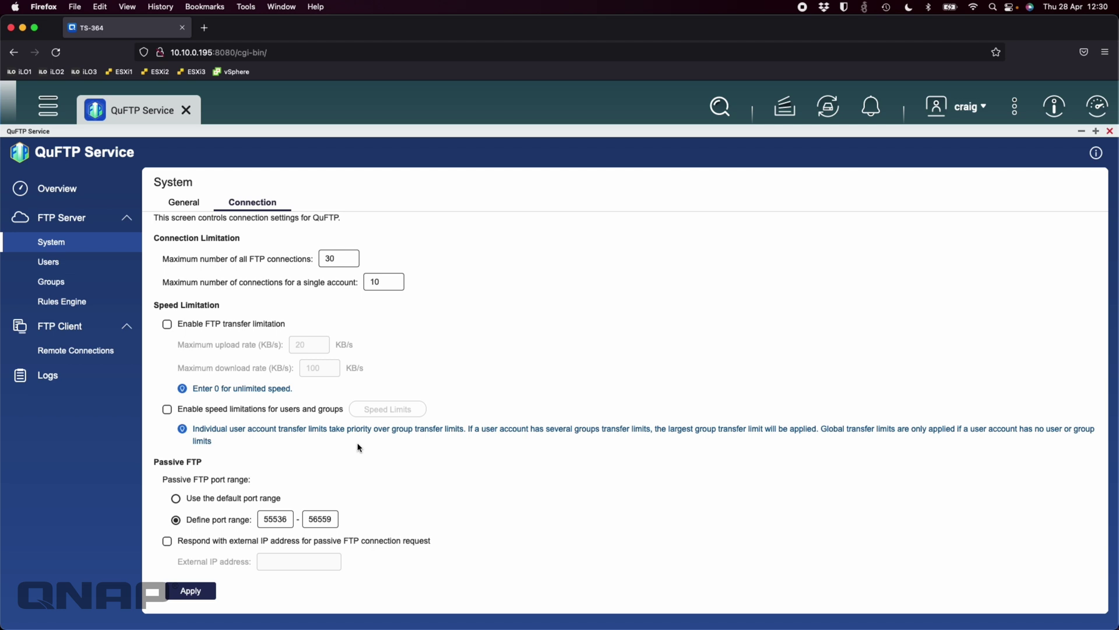
Step: Return to General, then reopen Connection to review speed limits off and passive ports 55536–56559
click(181, 204)
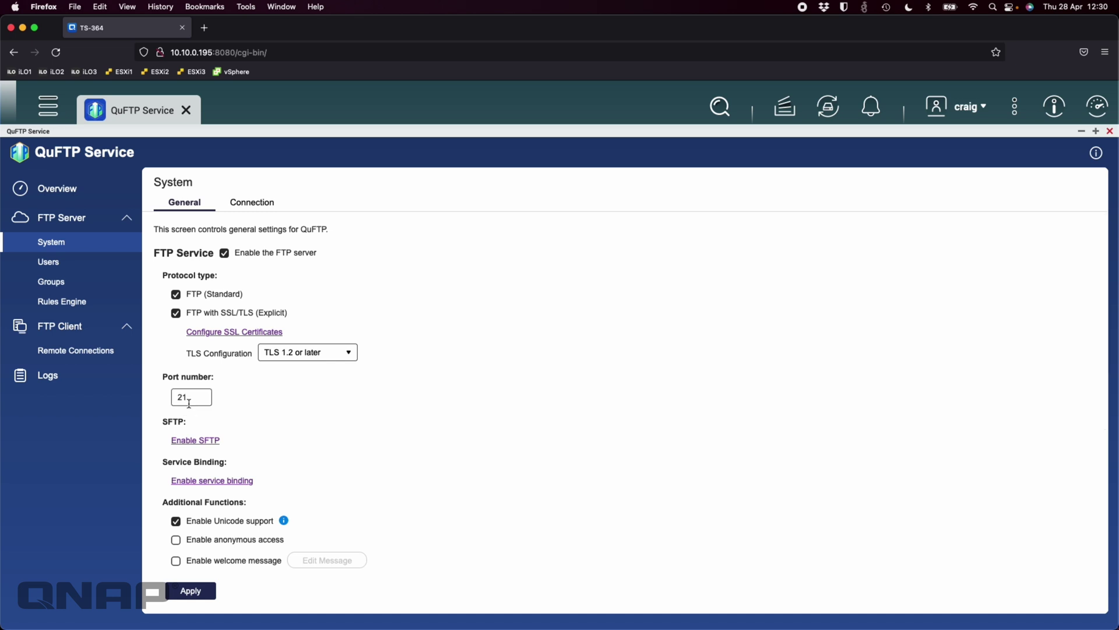
click(249, 211)
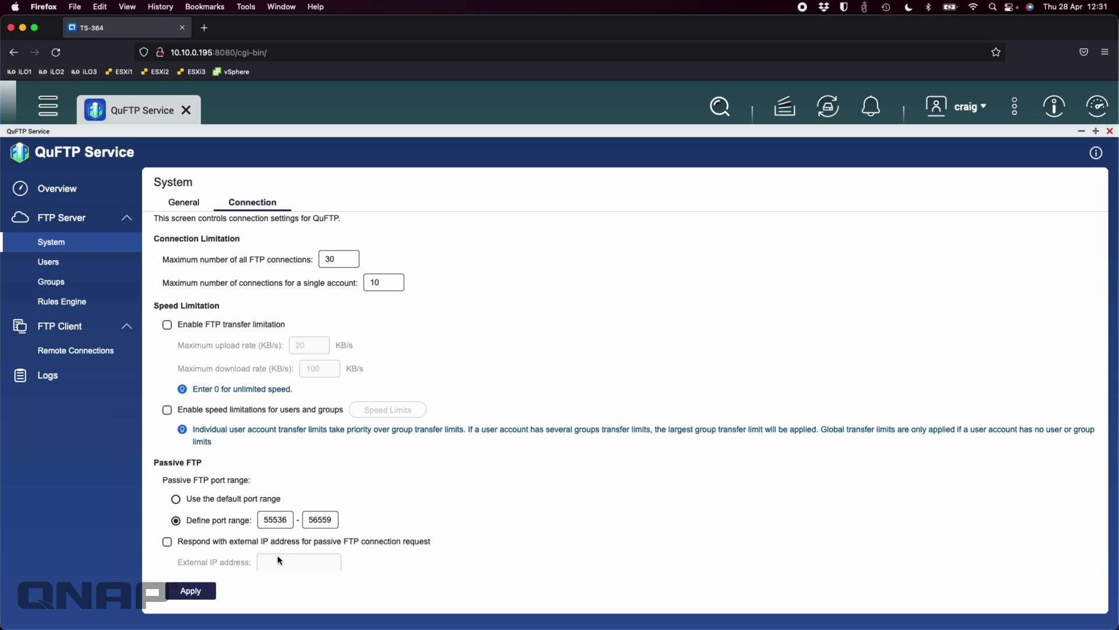
scroll(303, 528, down, 1)
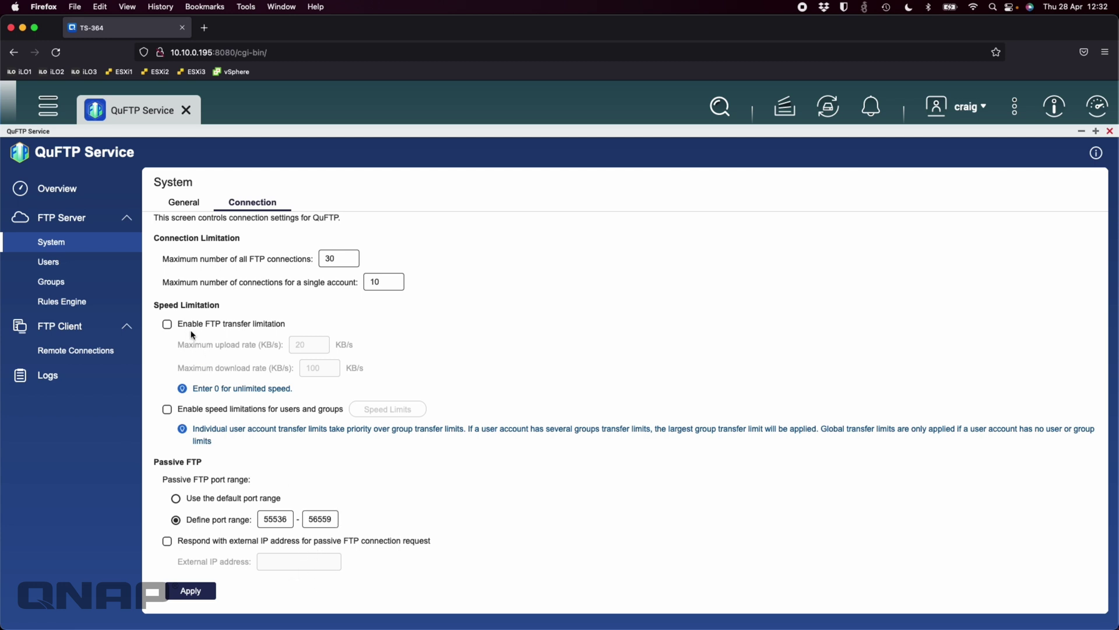
Step: Go back to General, then list the FTP users: admin and a second account with FTP privilege
click(186, 202)
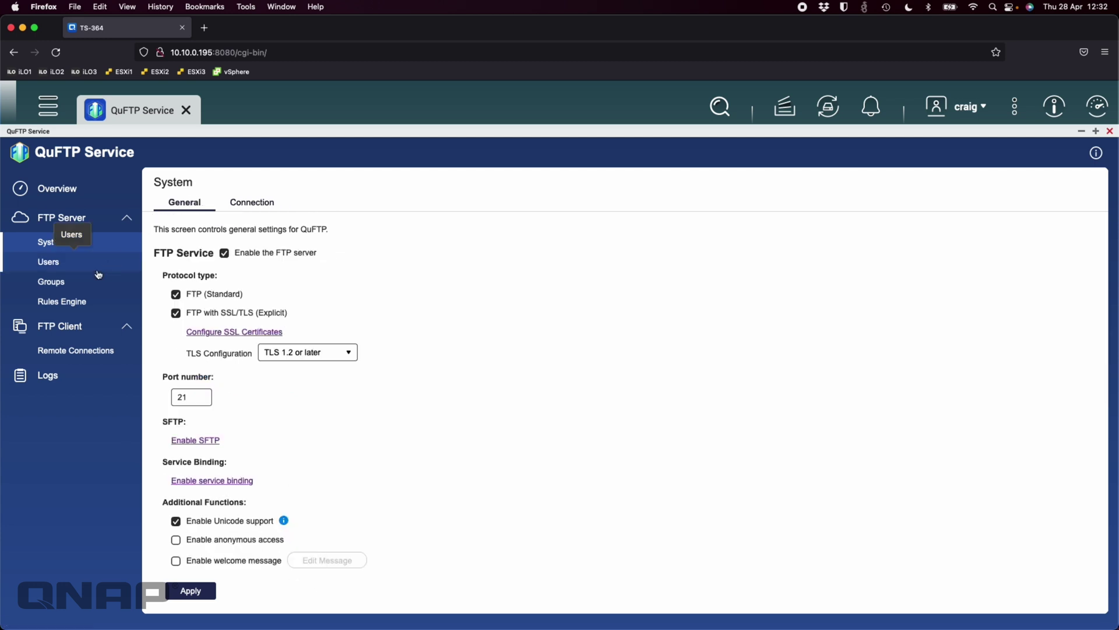
click(112, 264)
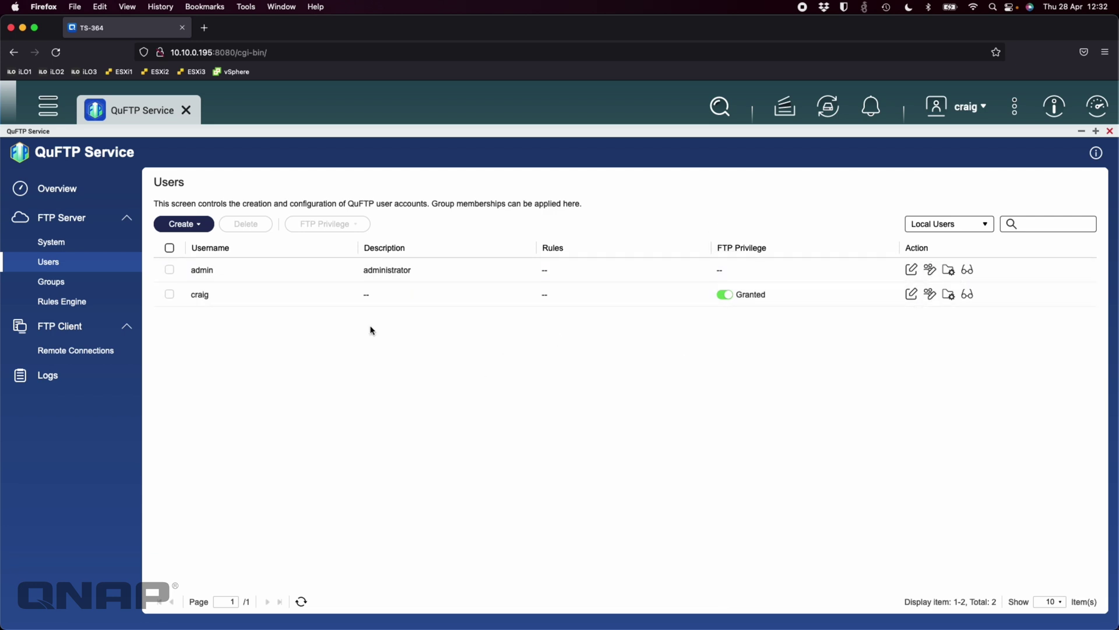
Step: View the Groups list (administrators, everyone), then move to the empty Rules Engine page
click(76, 285)
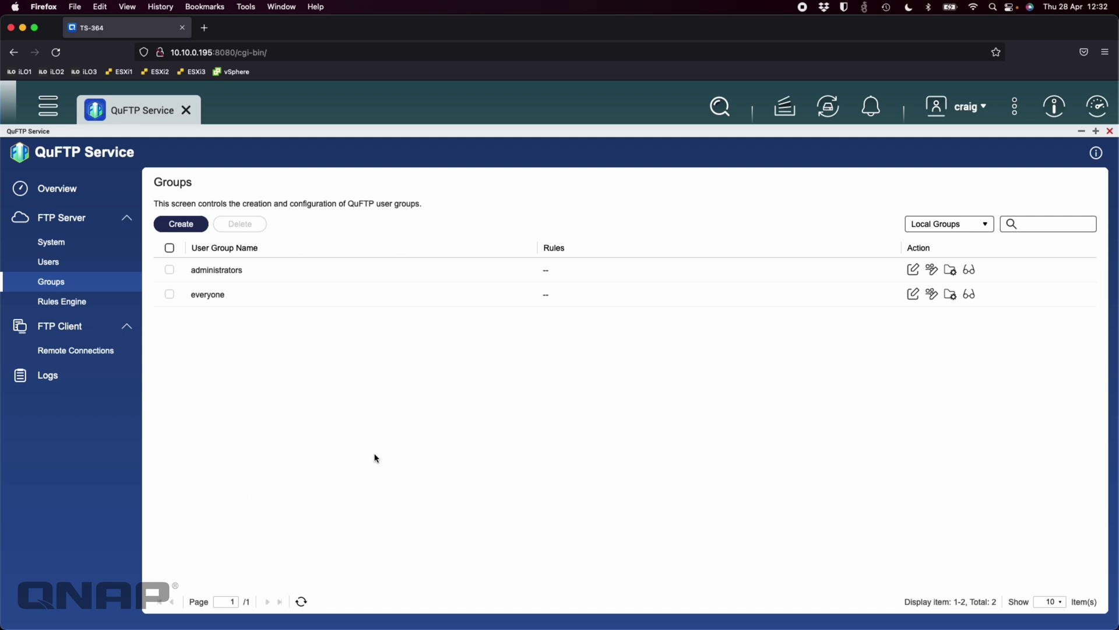
click(100, 304)
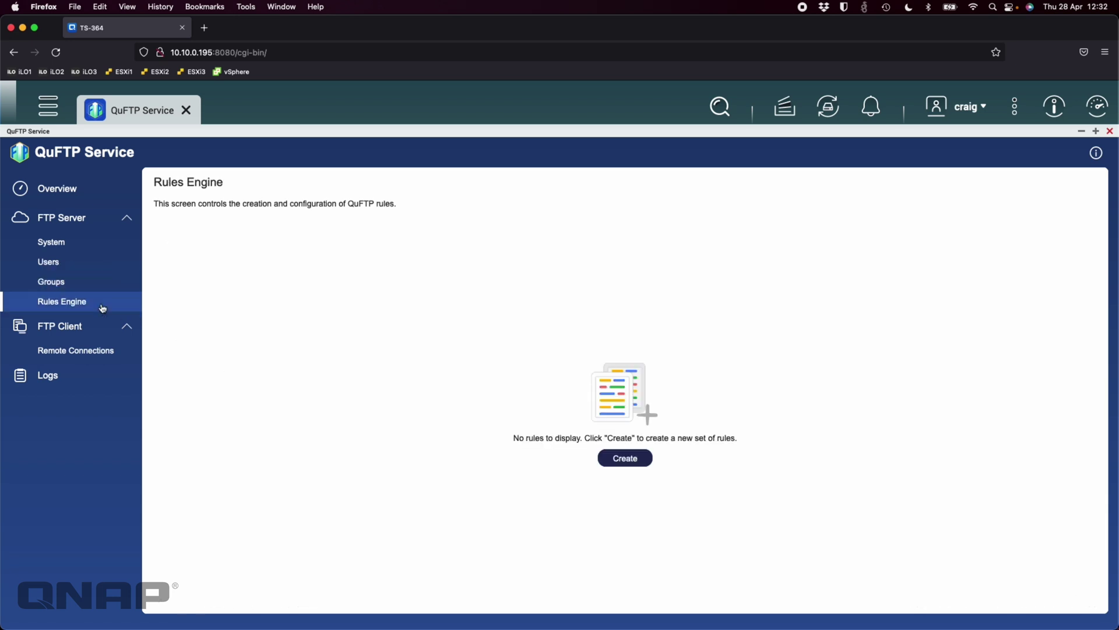
Step: Review the Create Rule dialog, cancel it unsaved, and open the empty Remote Connections page
click(624, 460)
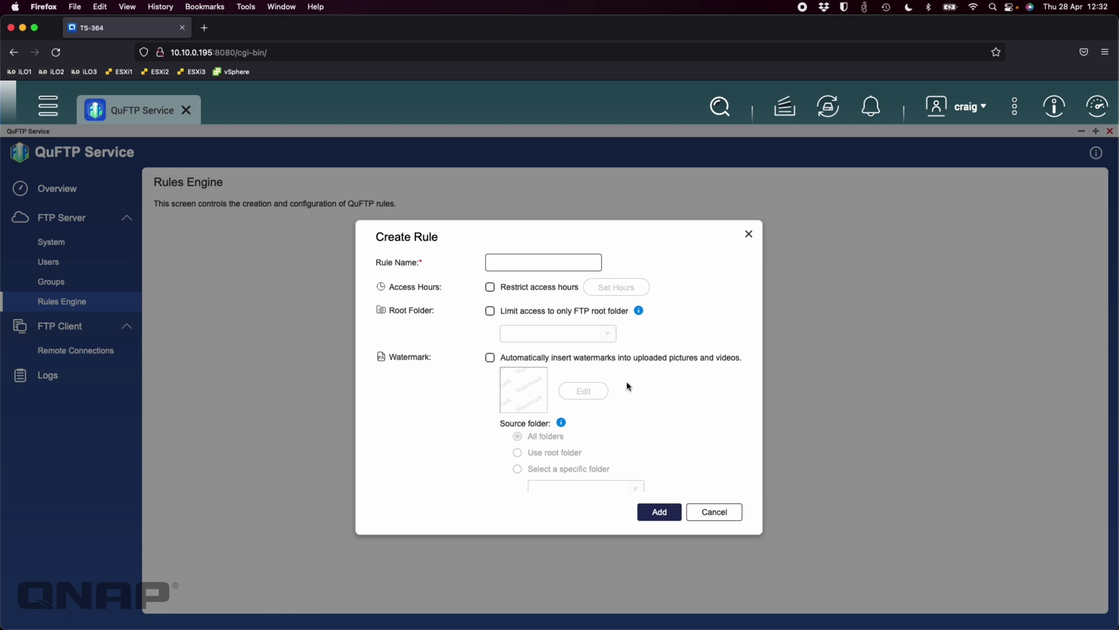
scroll(626, 387, down, 3)
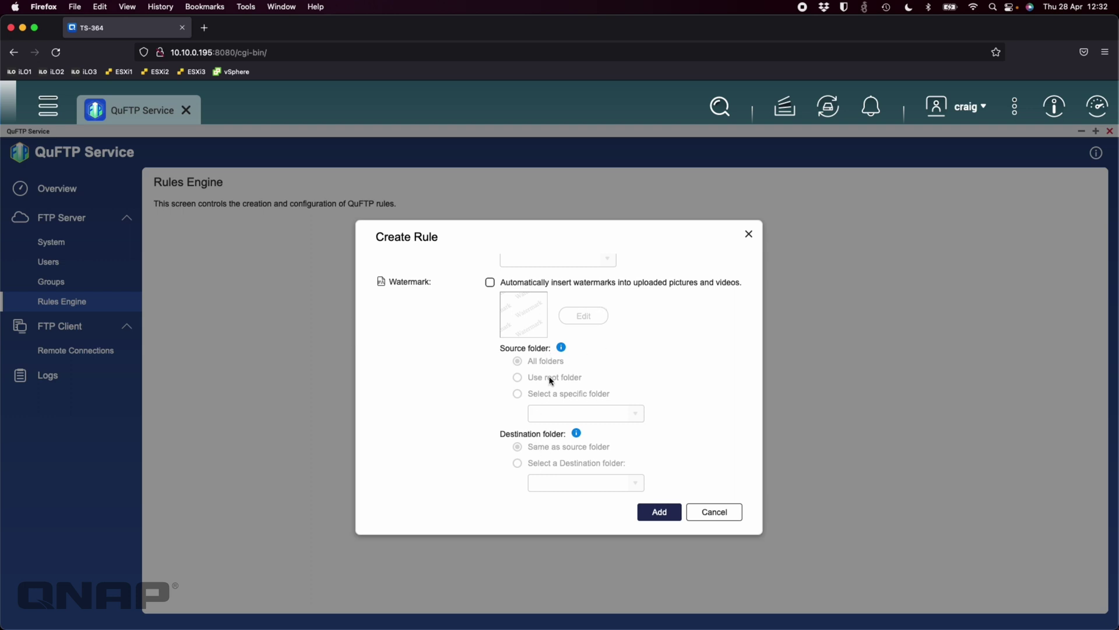
scroll(551, 396, down, 1)
scroll(550, 414, up, 1)
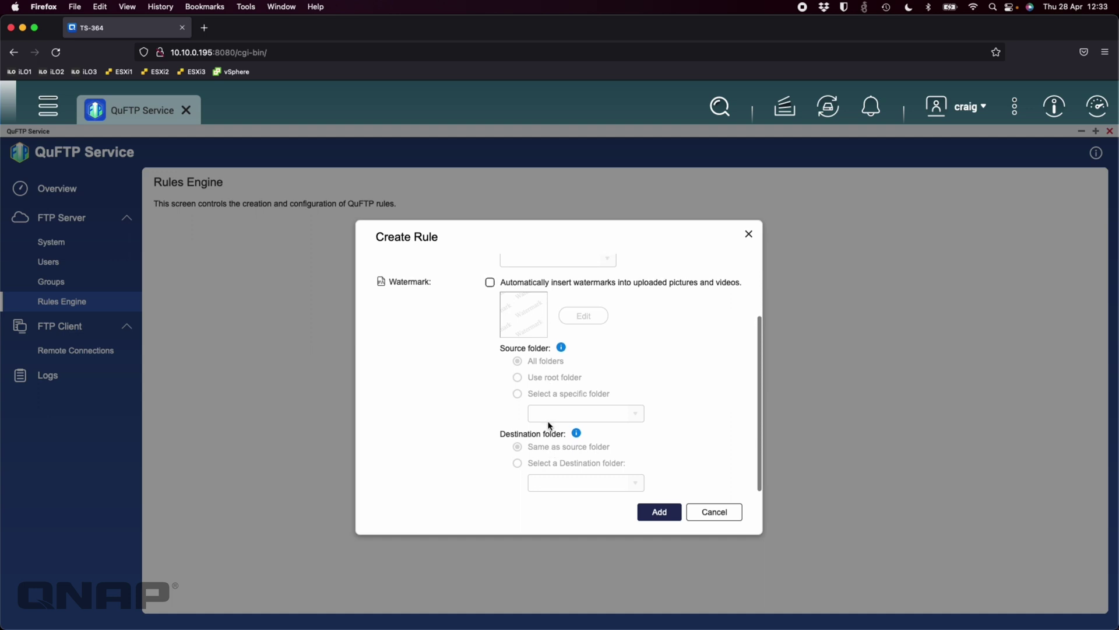
click(713, 517)
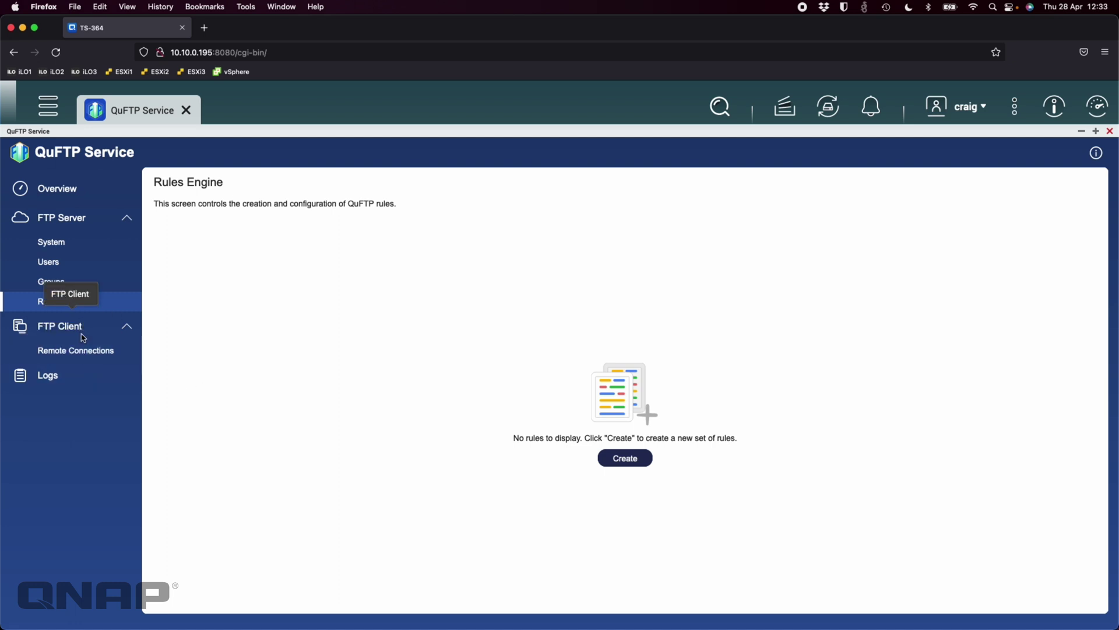
click(86, 350)
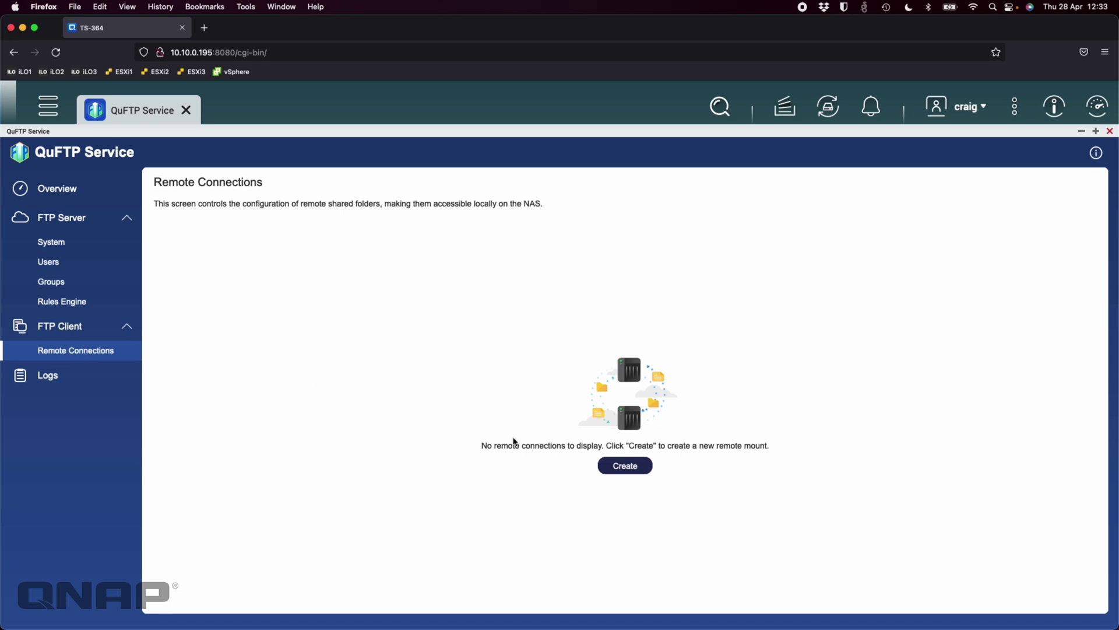
click(627, 467)
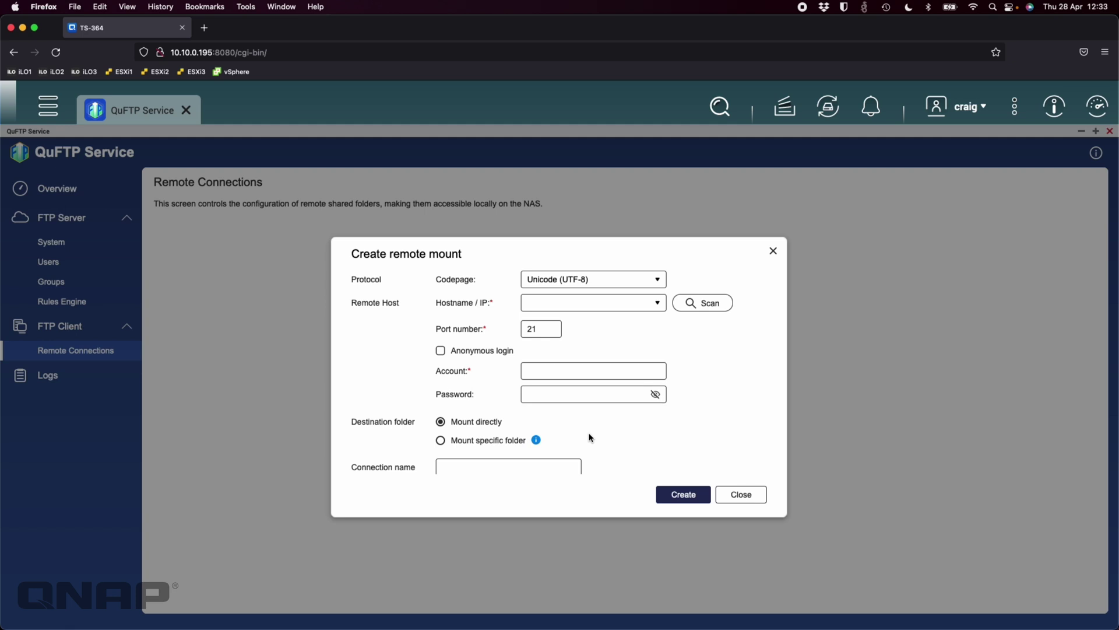
scroll(591, 437, down, 1)
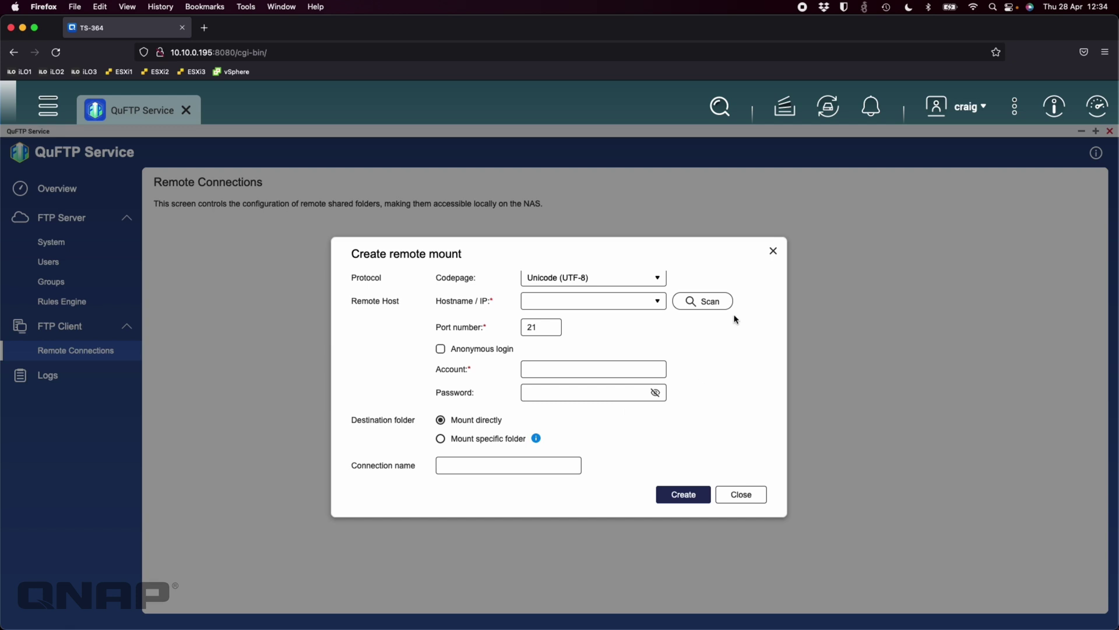
click(746, 499)
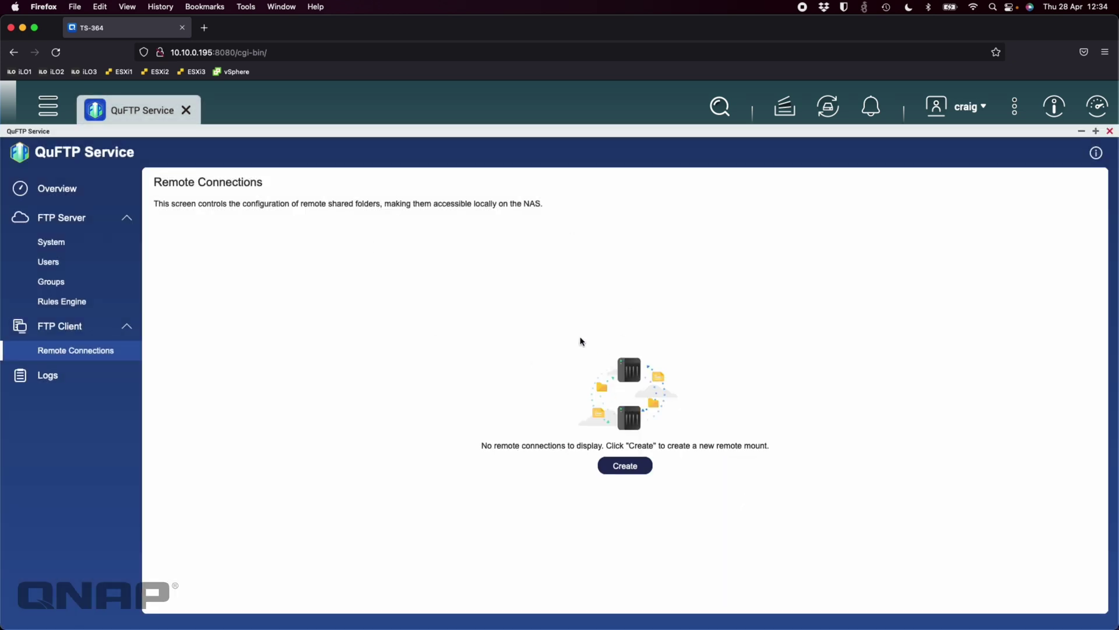
Step: Review the QuFTP event log and System Access Log, then return to the Overview page
click(78, 382)
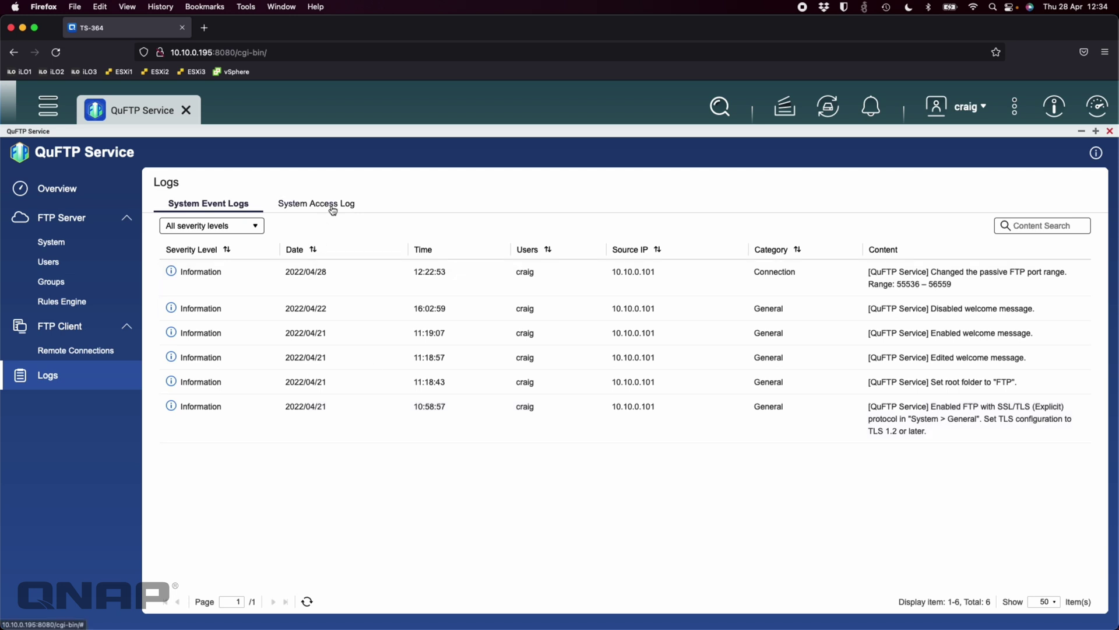
click(331, 207)
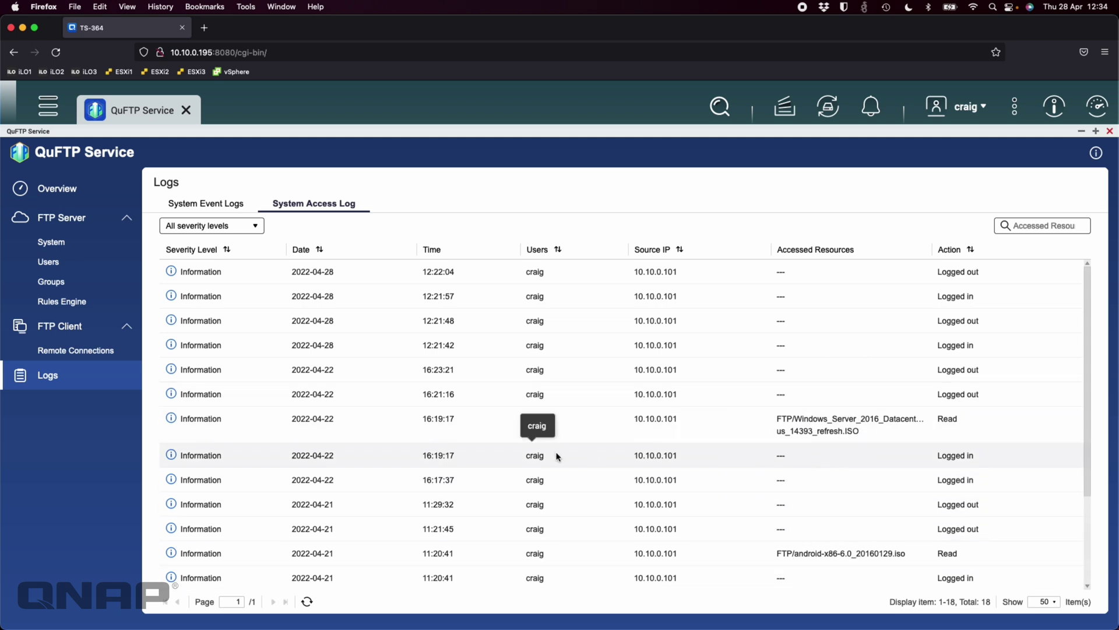
click(86, 195)
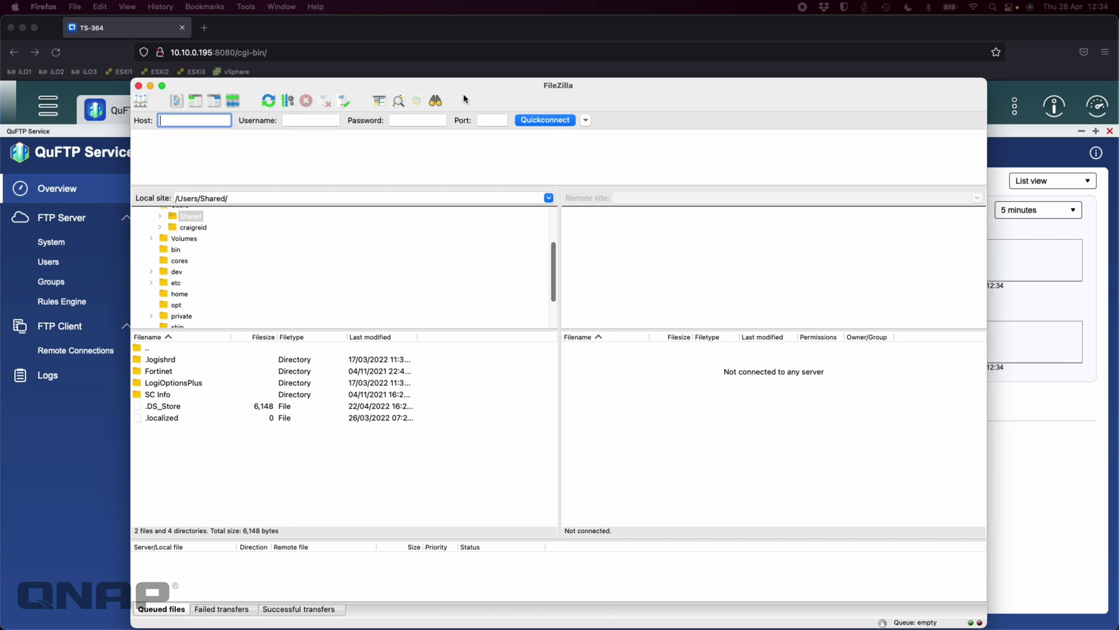
Step: Enter host 10.10.0.194, the FTP user's login name and password, and port 21 in Quickconnect
drag(465, 99, 472, 77)
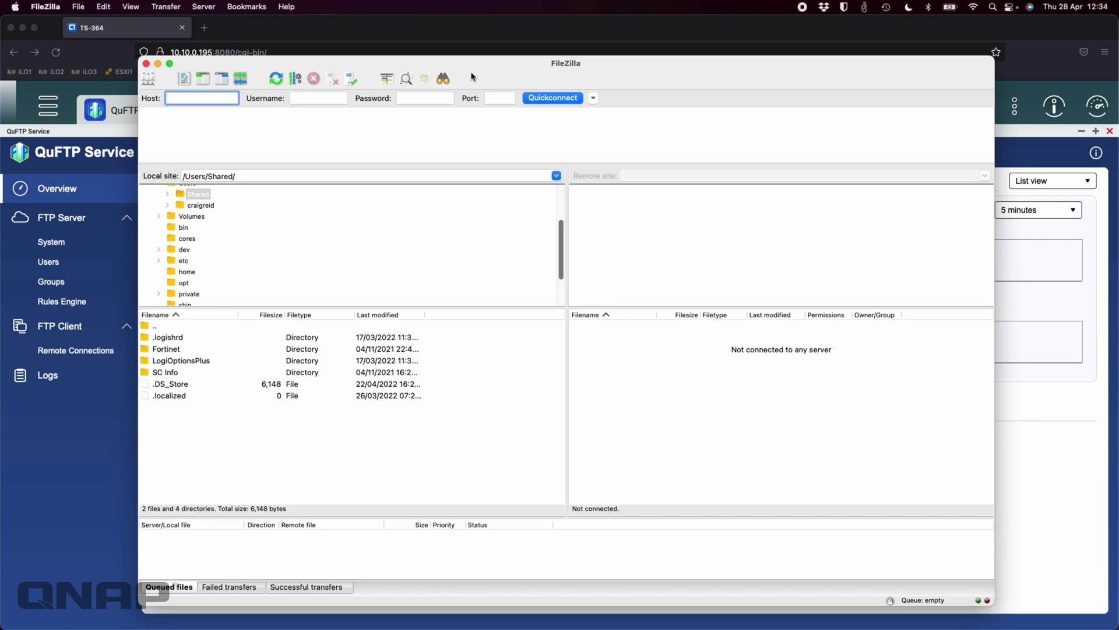
drag(297, 73, 300, 98)
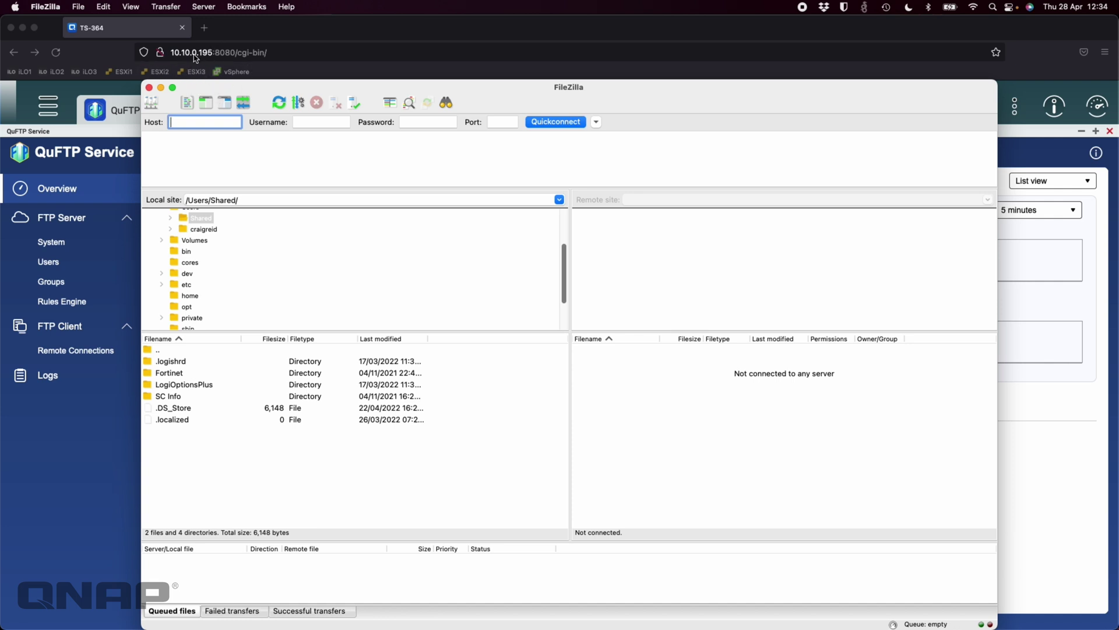
text(10.10.0.194)
click(317, 124)
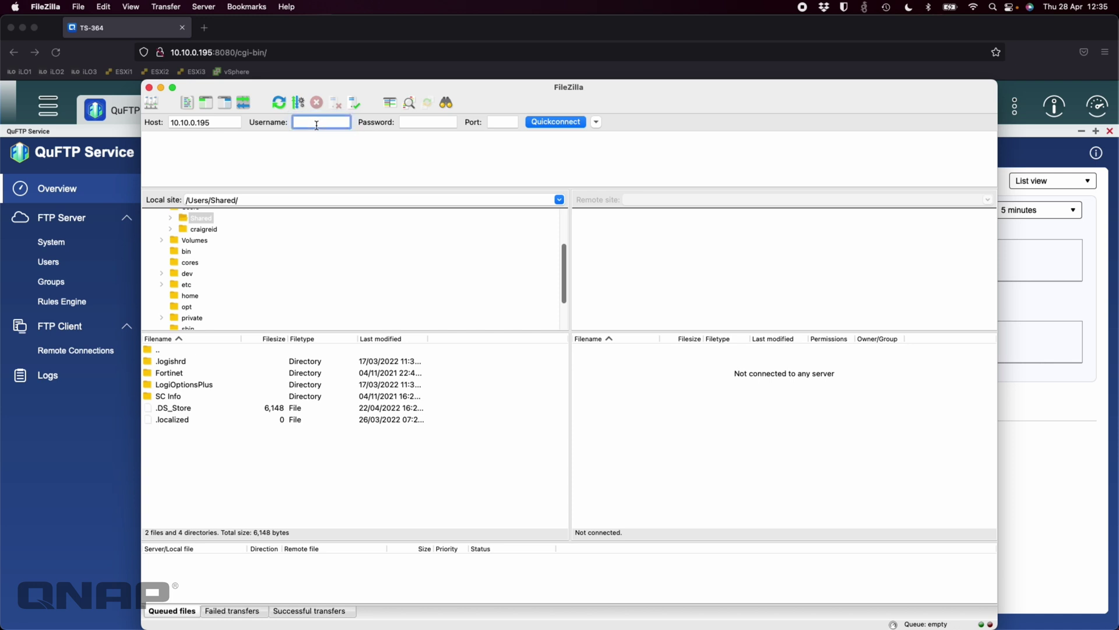
text(craig)
click(432, 123)
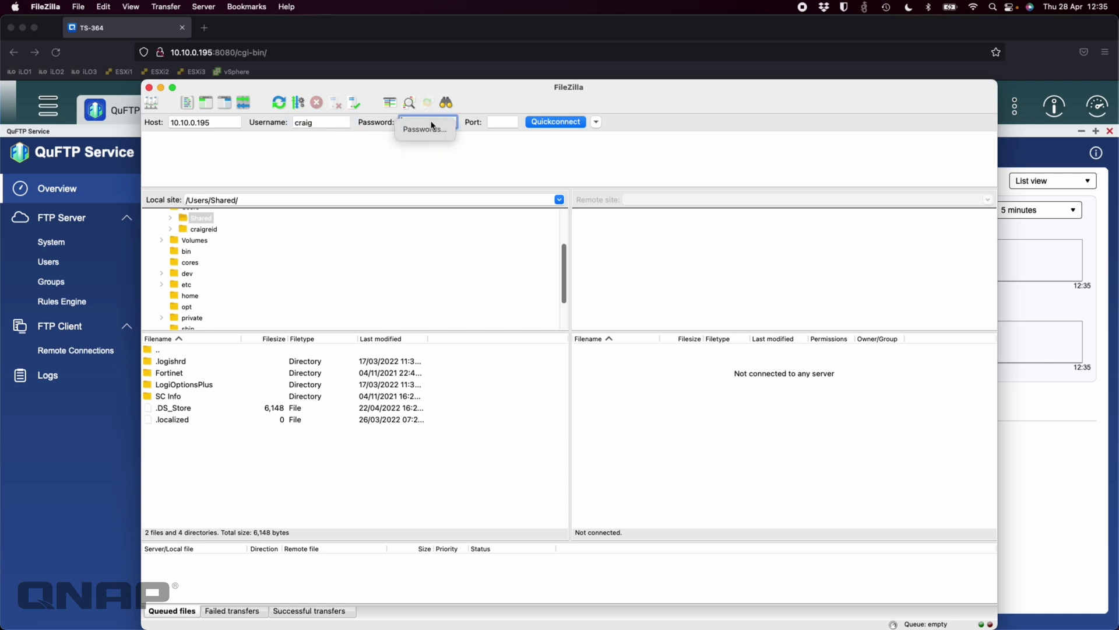
text(********)
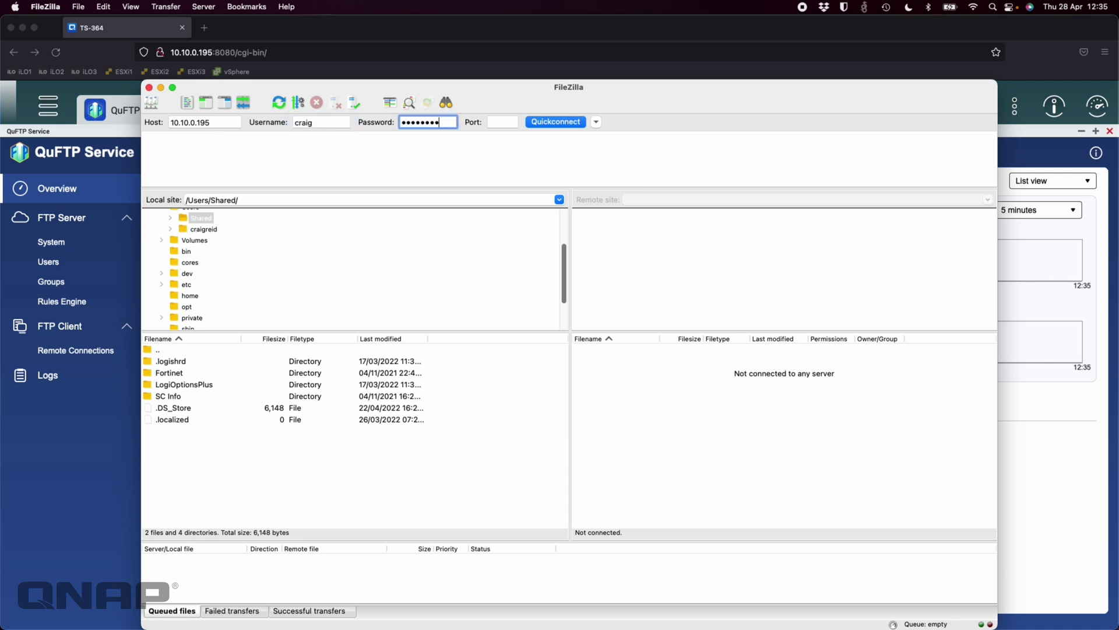
text(**)
click(500, 123)
text(21)
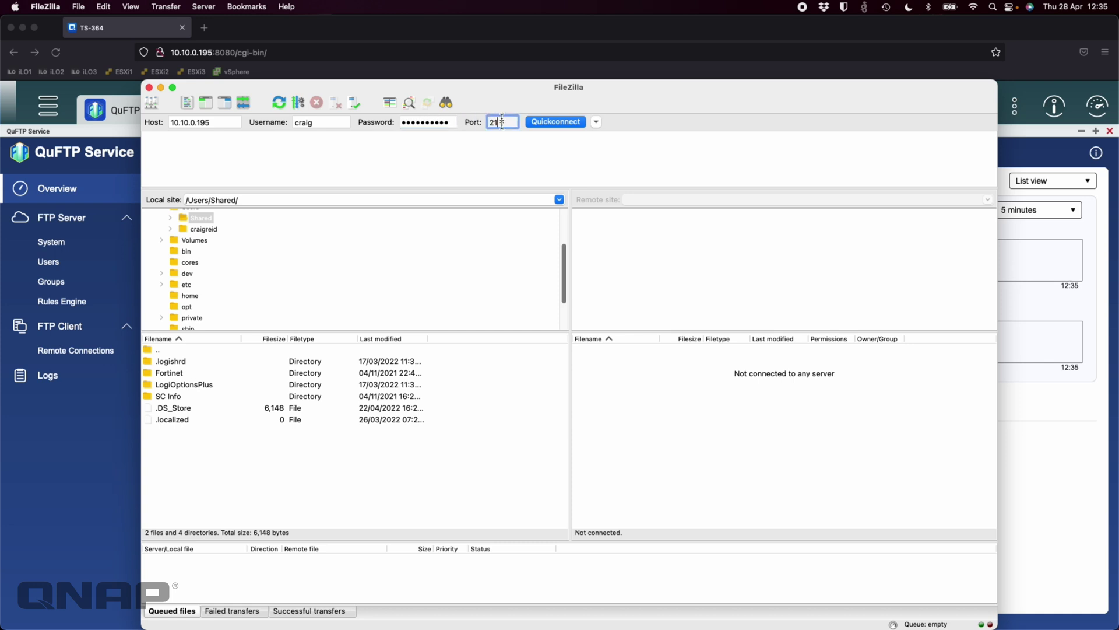
Step: Verify the QuFTP general settings port, then connect FileZilla to the NAS
click(92, 130)
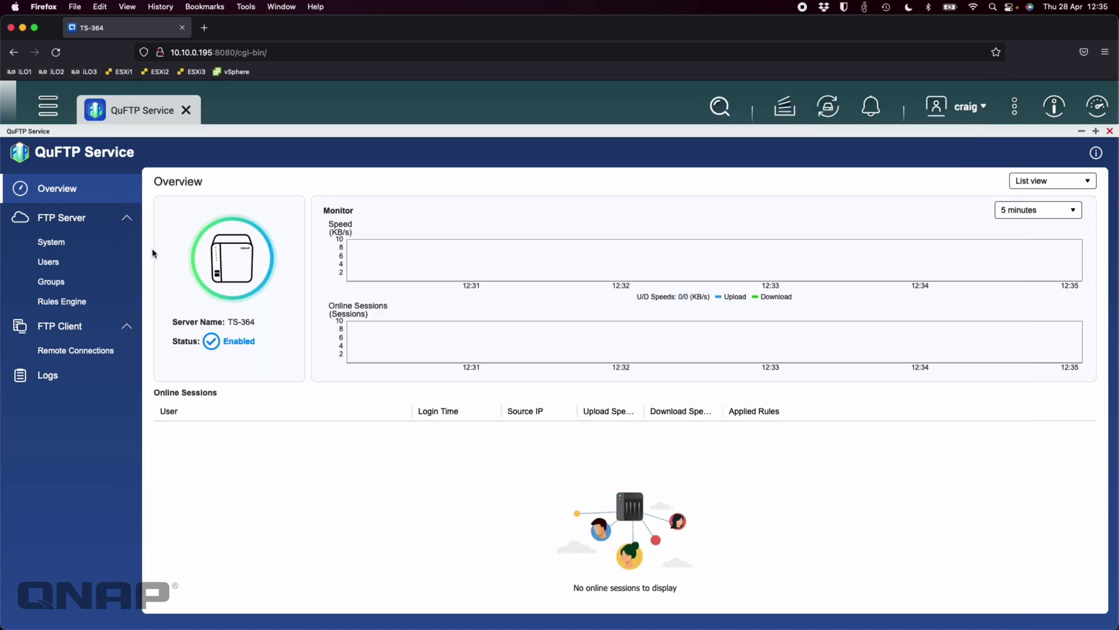
click(67, 245)
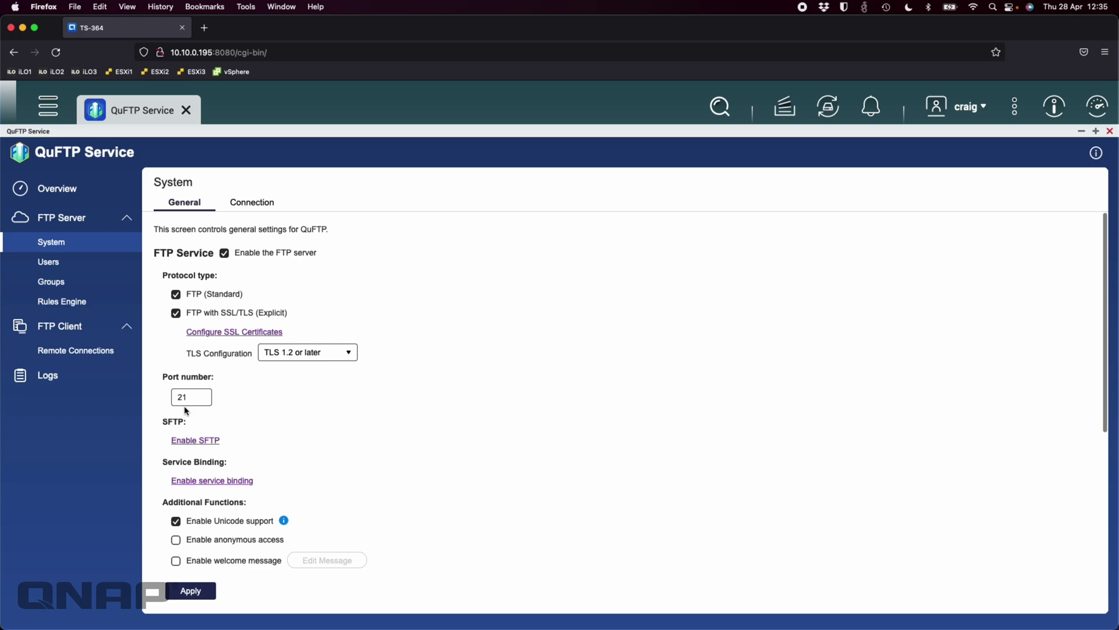
key(ctrl+Up)
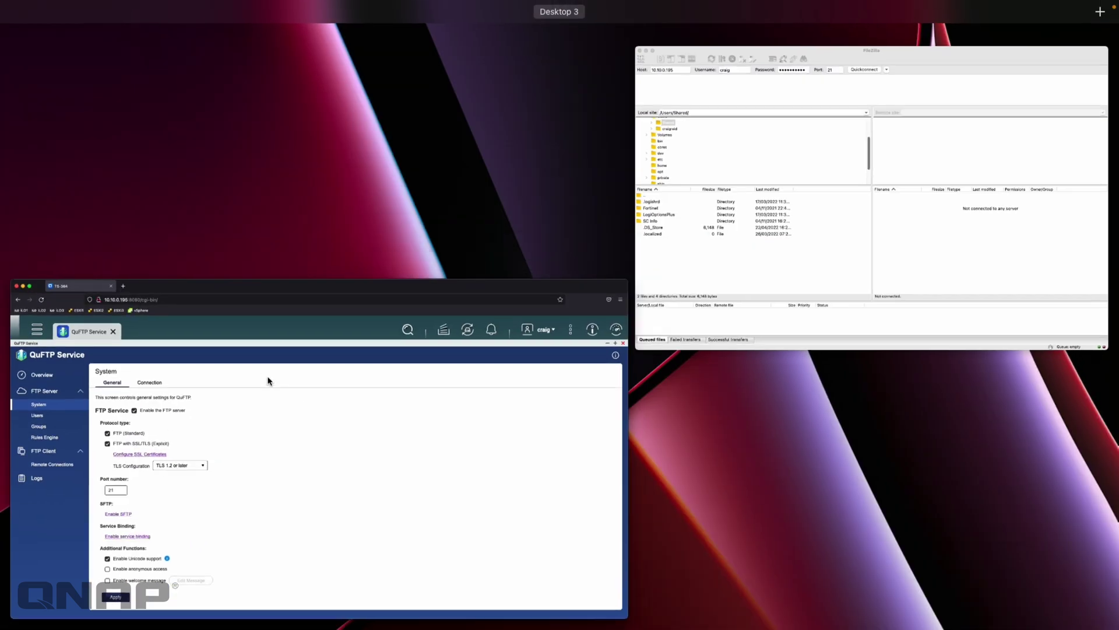
click(837, 157)
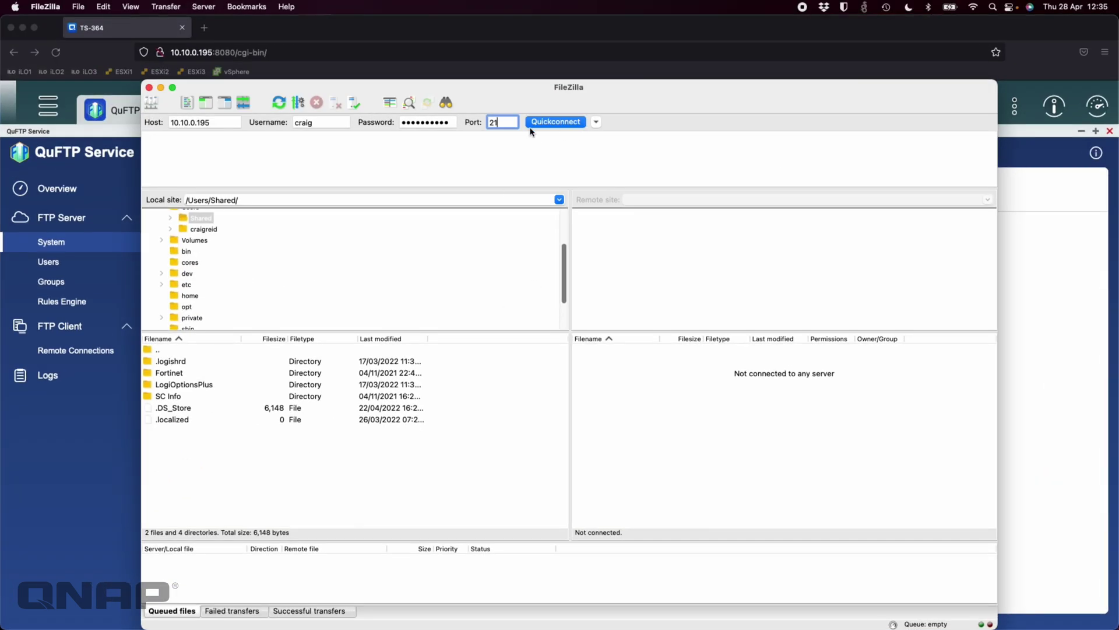
key(Return)
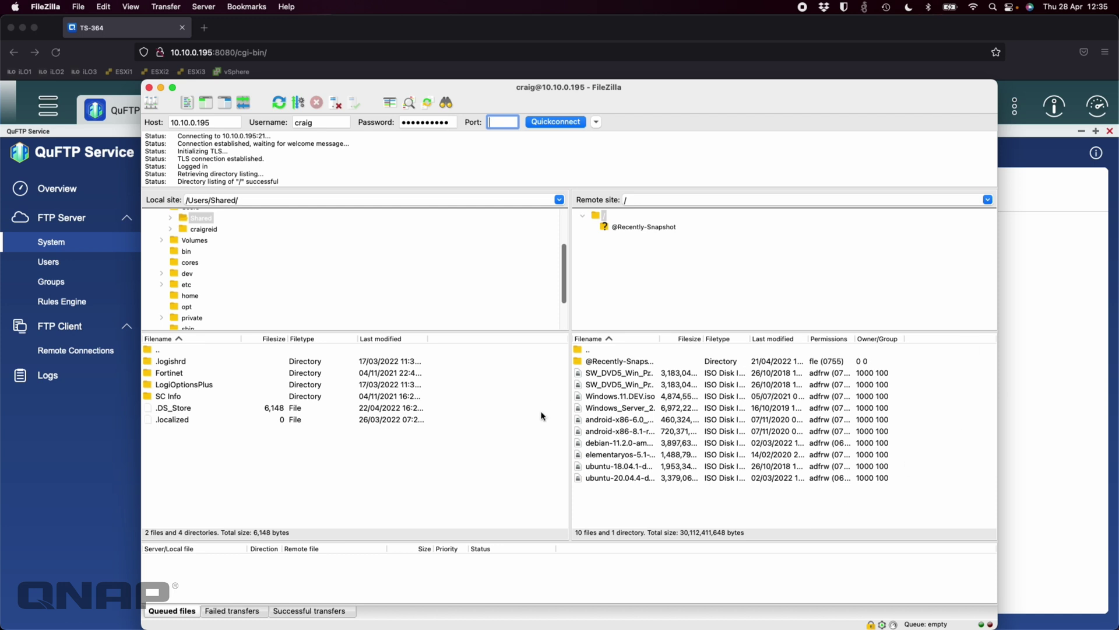
Step: Download the Windows Server 2016 Datacenter ISO from the NAS, then return to the QuFTP Overview
click(626, 410)
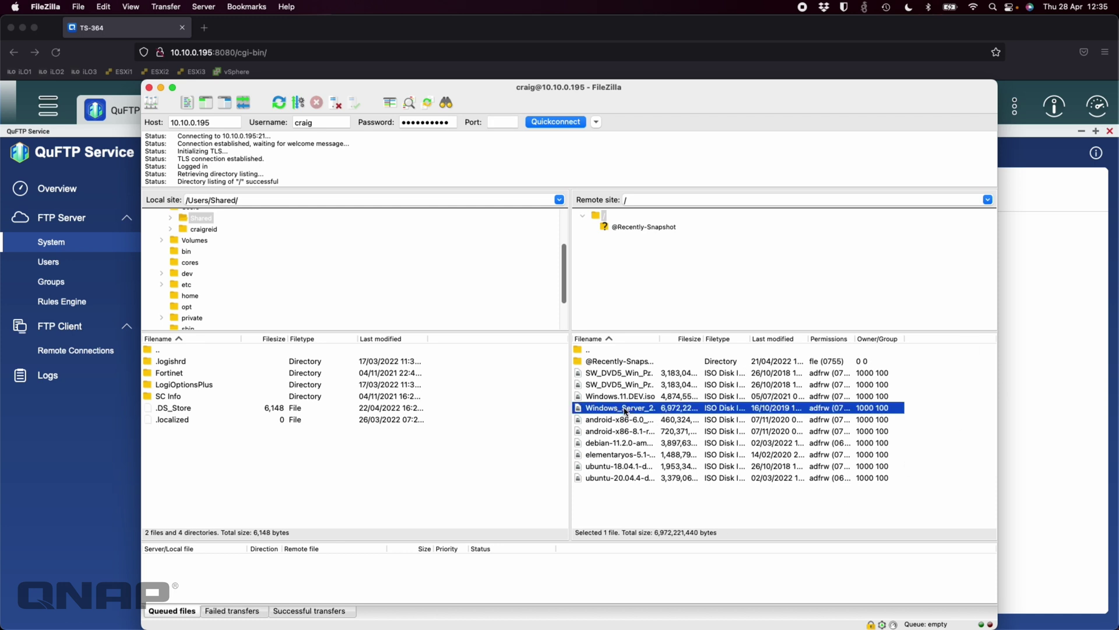
right_click(625, 410)
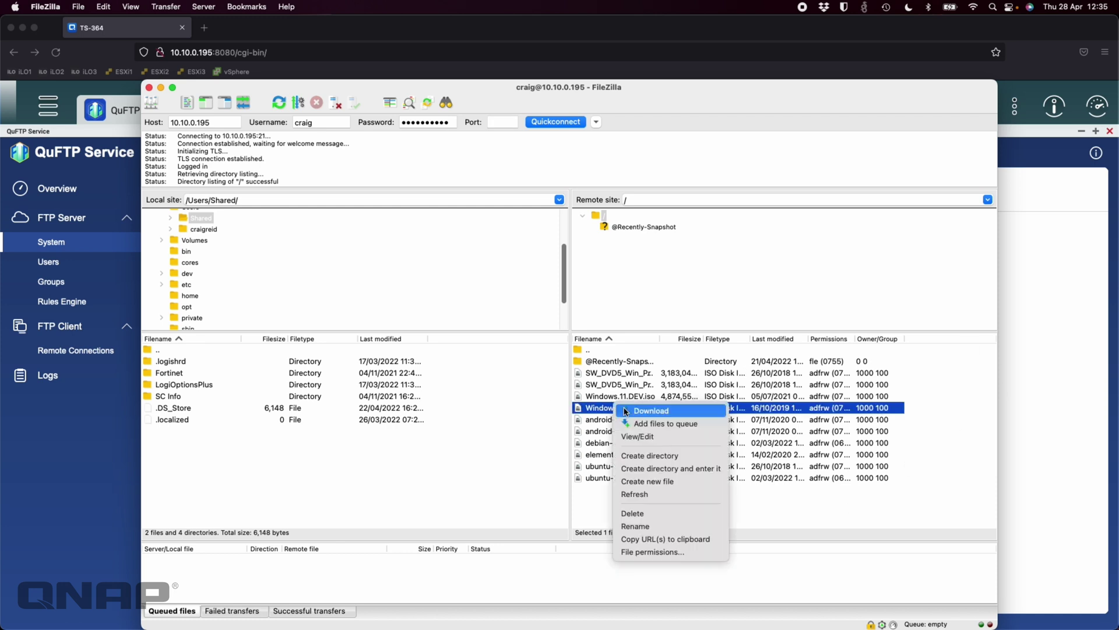
click(679, 411)
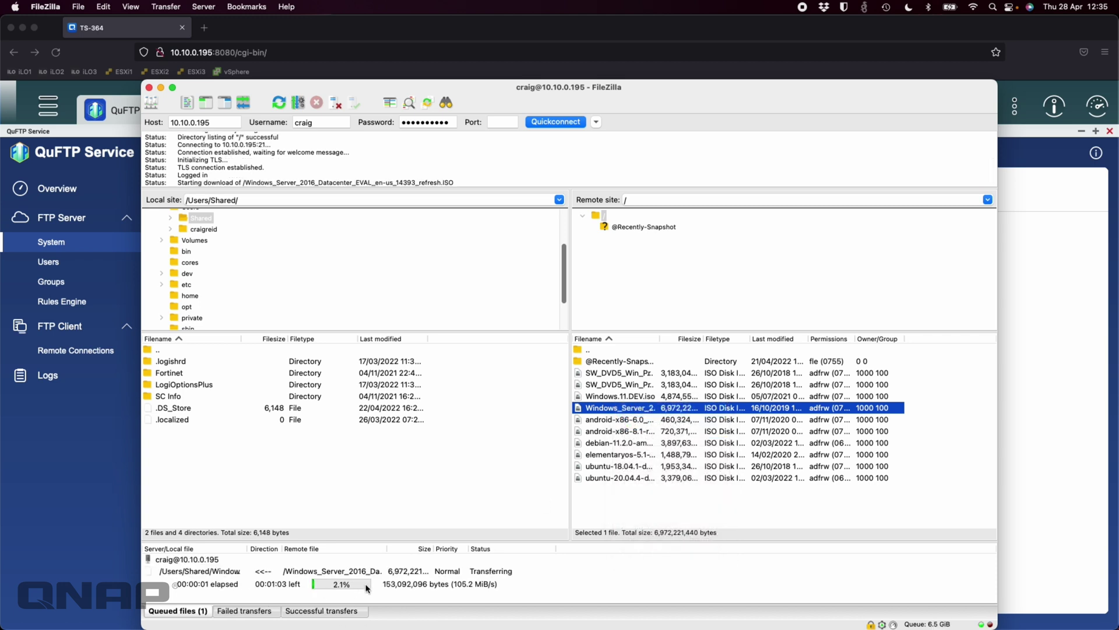
click(1074, 368)
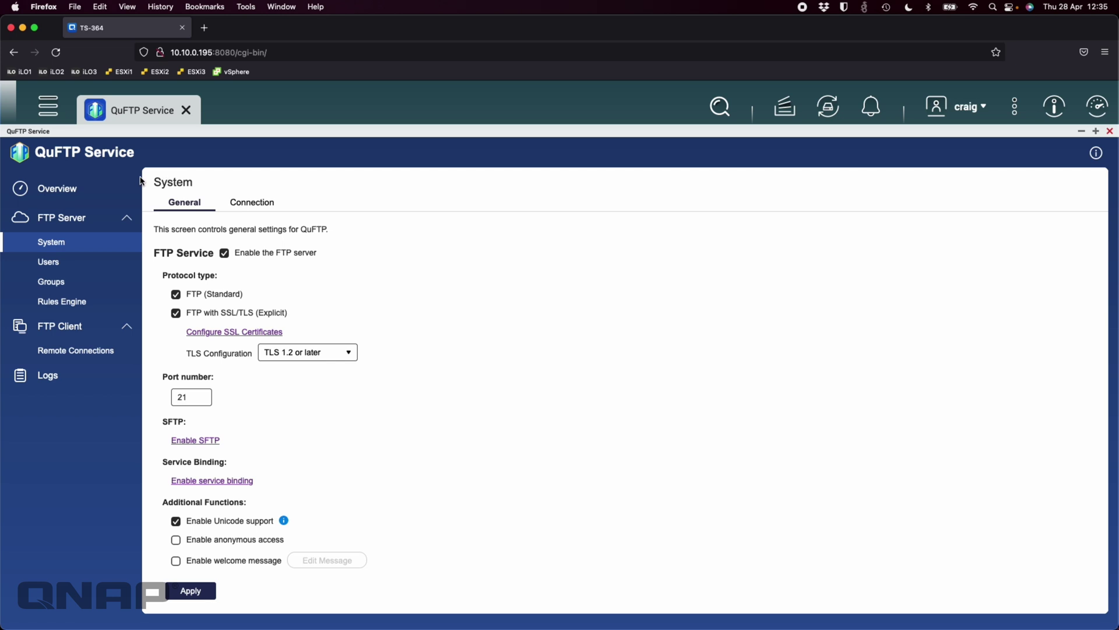
click(117, 187)
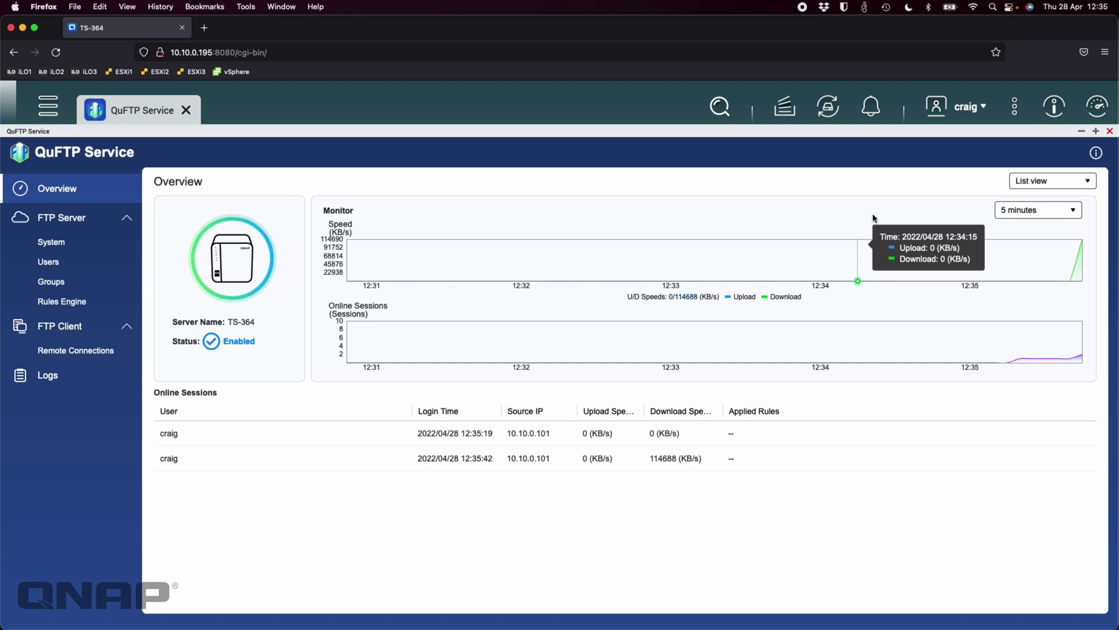
Step: Switch the QuFTP Overview from List view to Map view of online users
click(1070, 184)
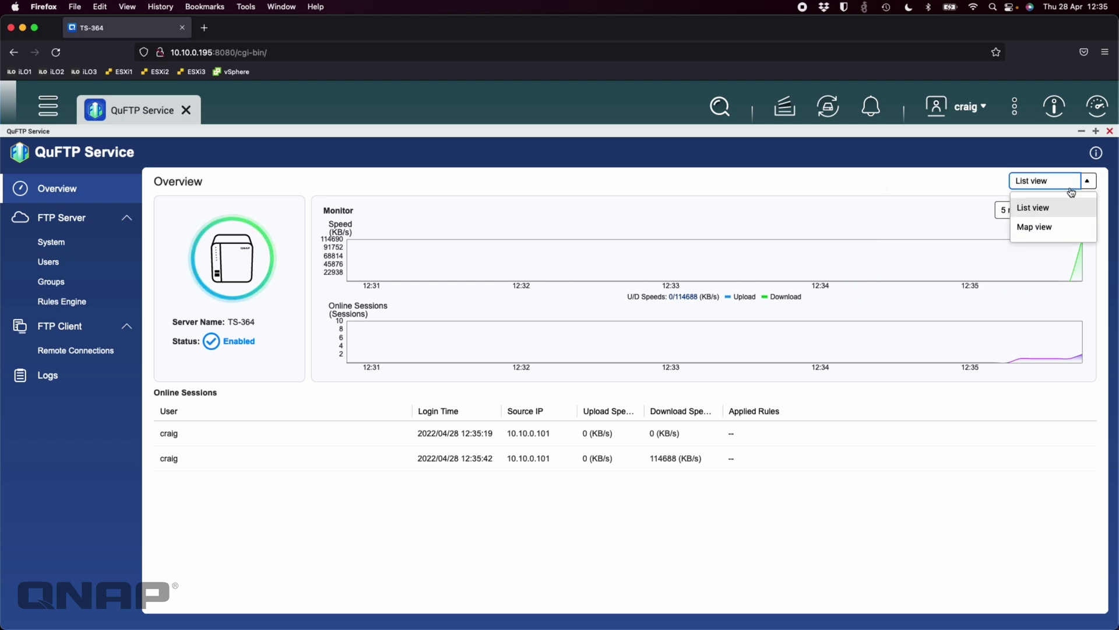
click(1054, 224)
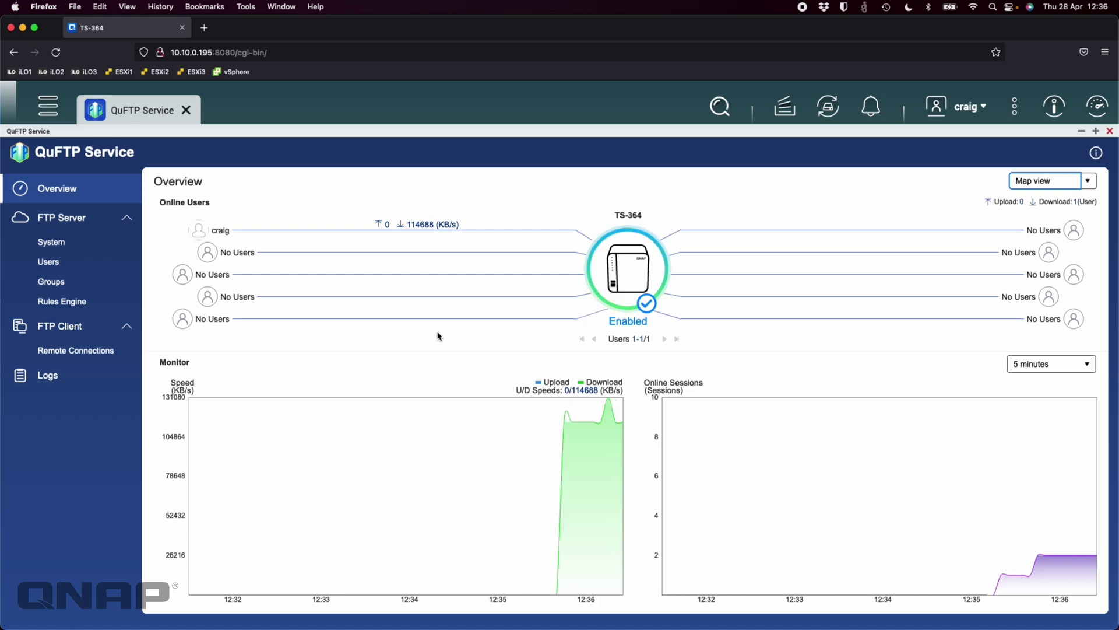
Step: Check that FileZilla finished the Windows Server ISO transfer, then return to the Overview map
key(ctrl+Left)
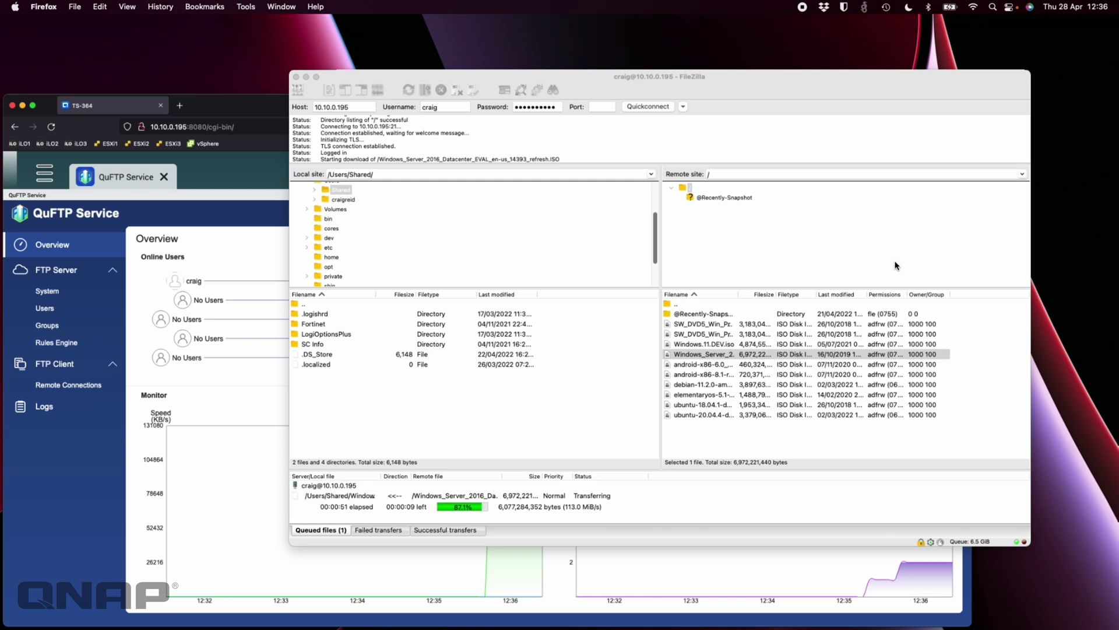
click(895, 265)
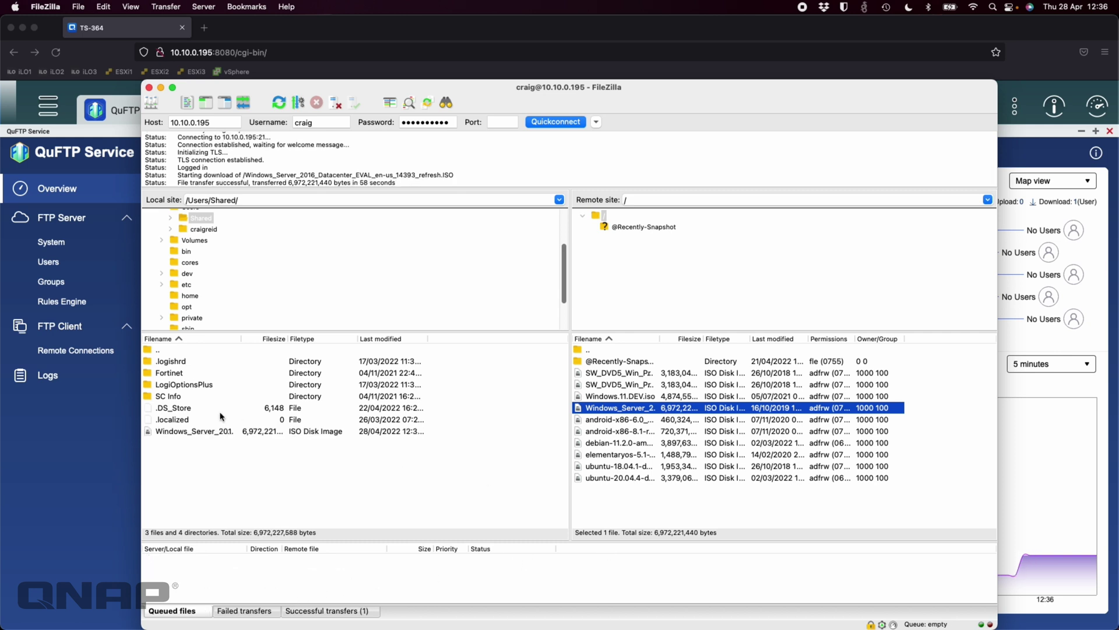
click(1068, 416)
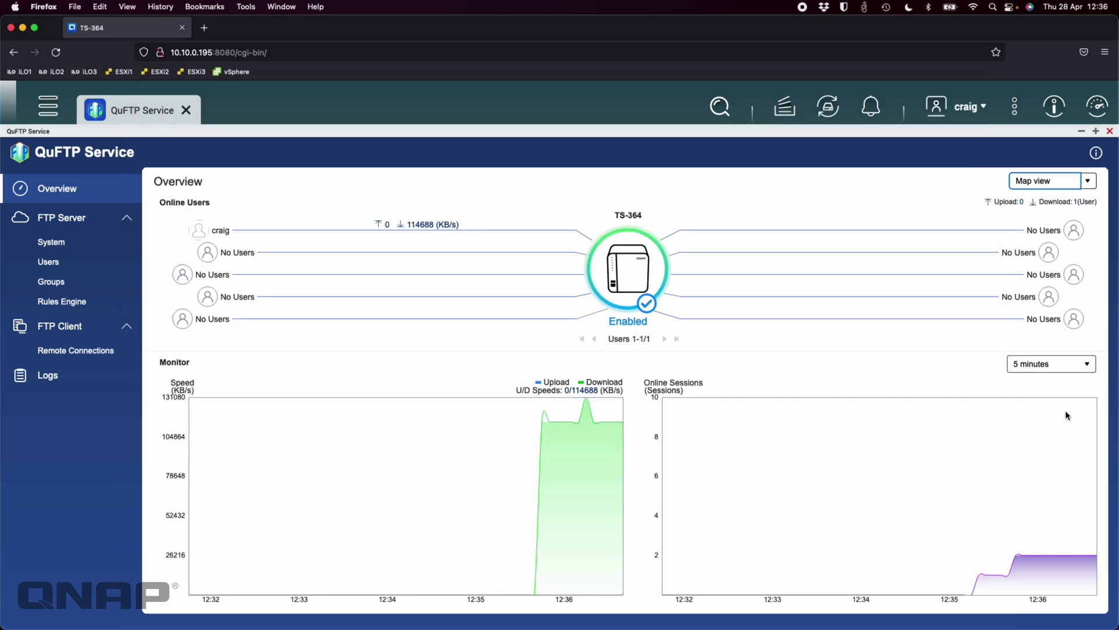
mouse_move(616, 415)
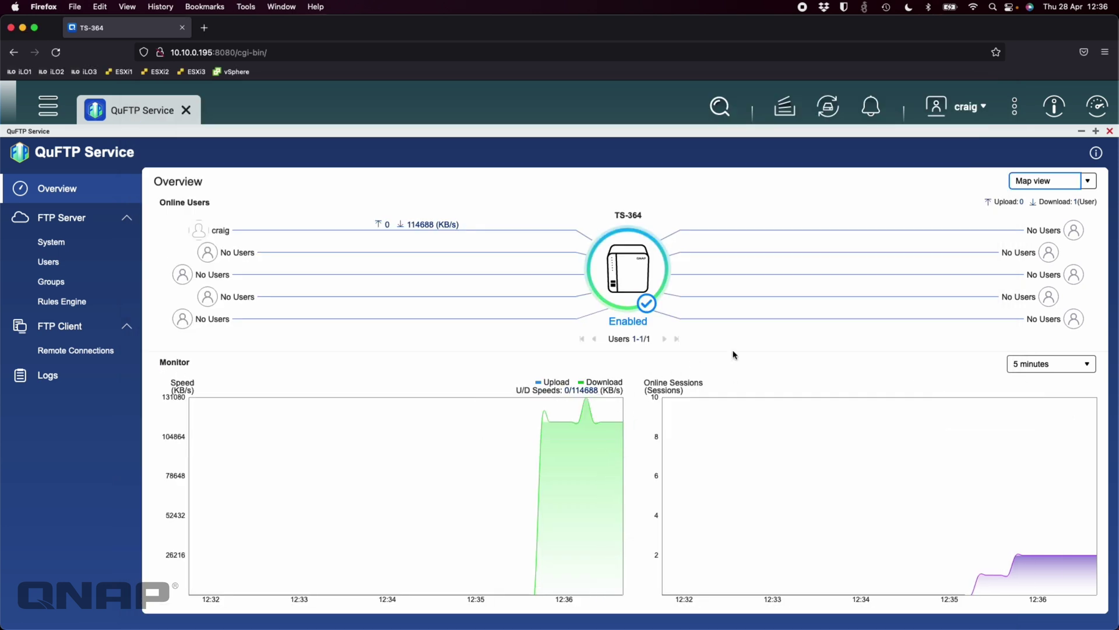